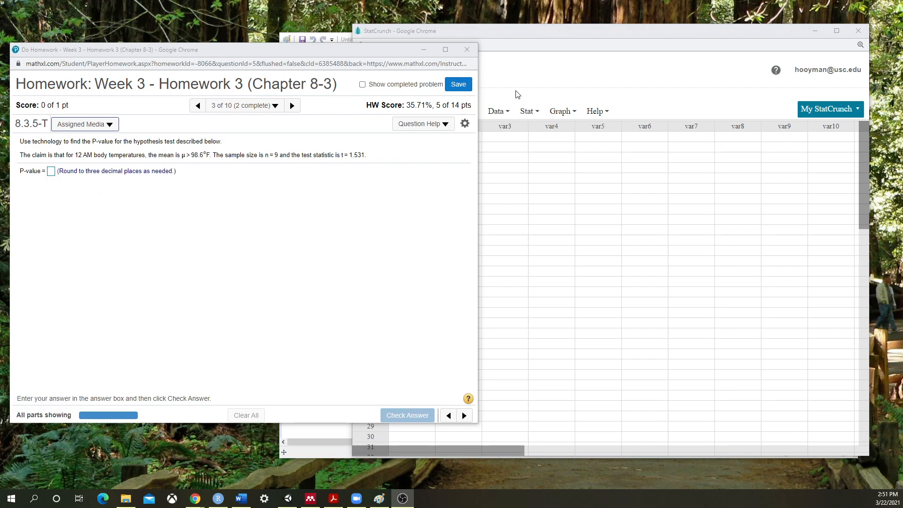
Close the old StatCrunch window, launch StatCrunch from the question's help options, and place its new window beside the homework.
left_click(859, 31)
left_click(439, 125)
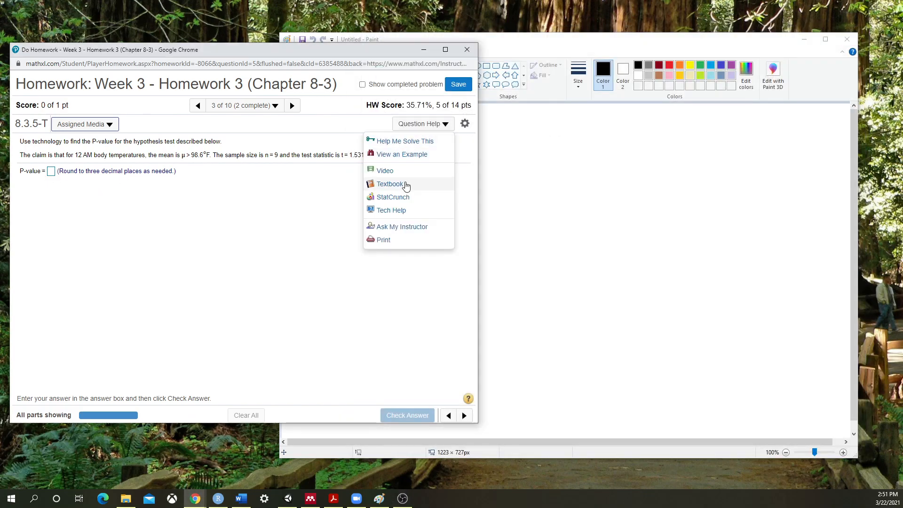
left_click(403, 202)
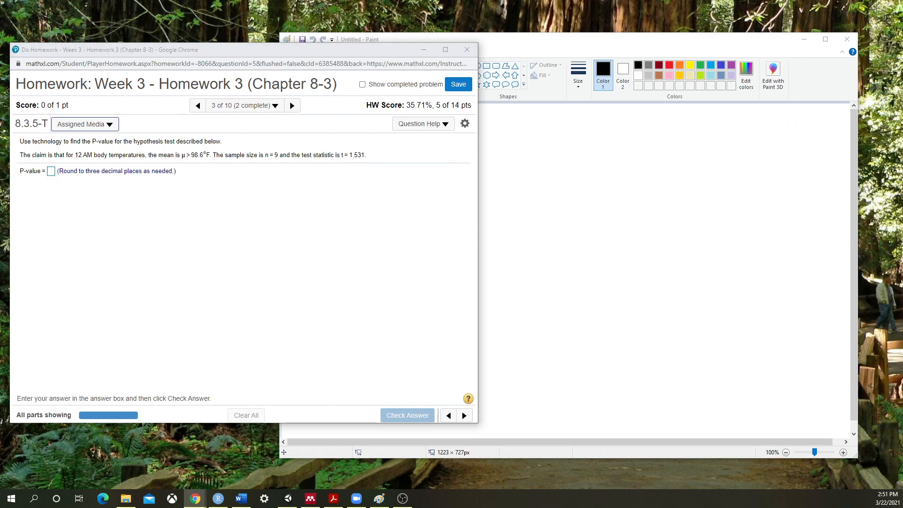
left_click_drag(750, 84, 583, 36)
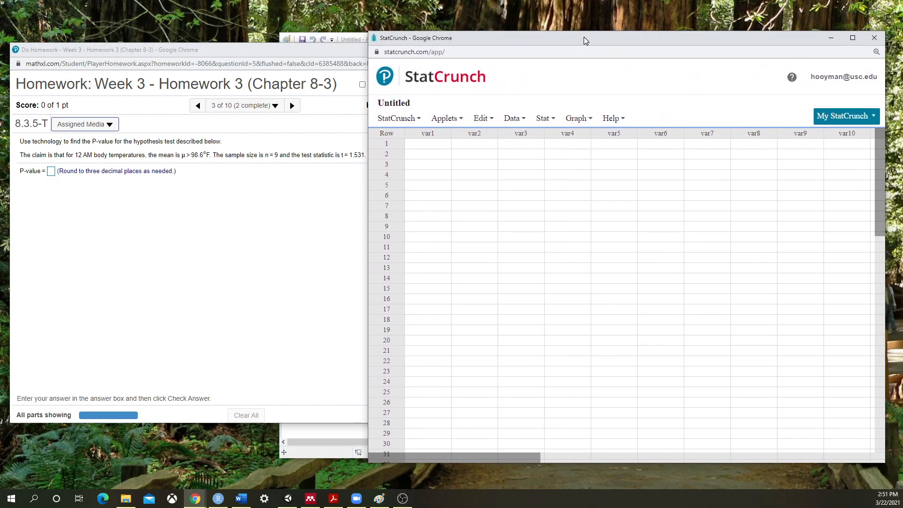
Open the T distribution calculator in StatCrunch.
left_click(544, 120)
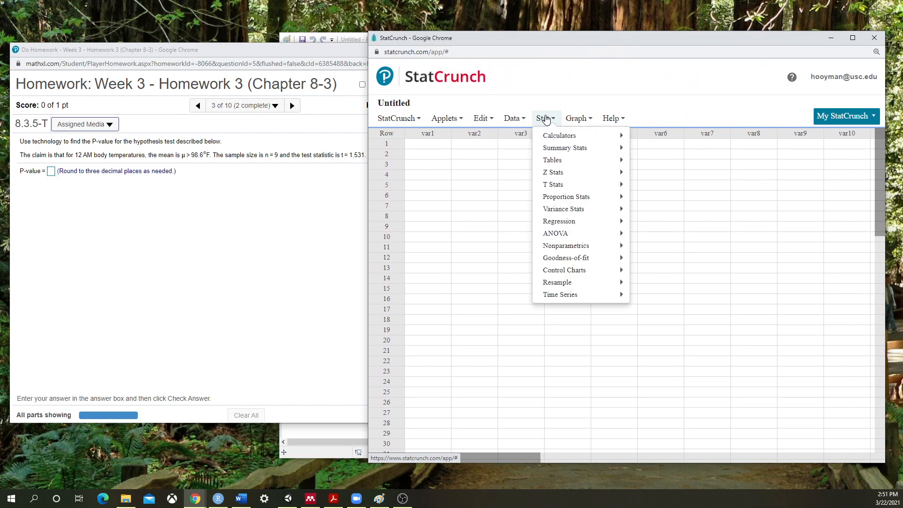
mouse_move(550, 137)
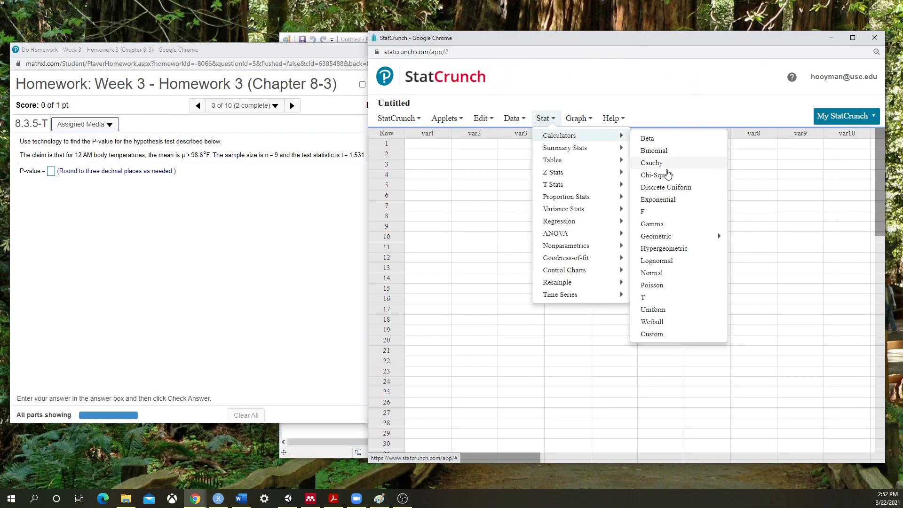
left_click(661, 297)
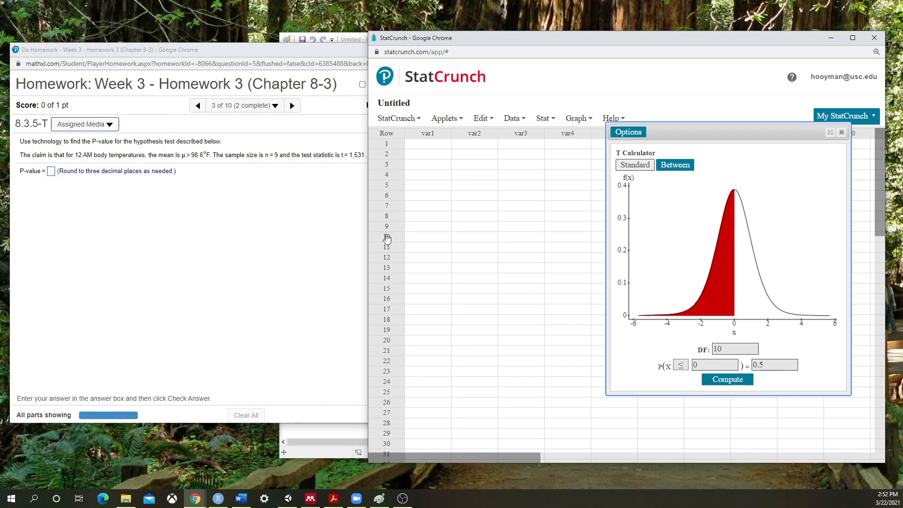
Compute the right-tail probability in the T Calculator with 8 degrees of freedom, direction ≥ and test statistic 1.531.
left_click(680, 365)
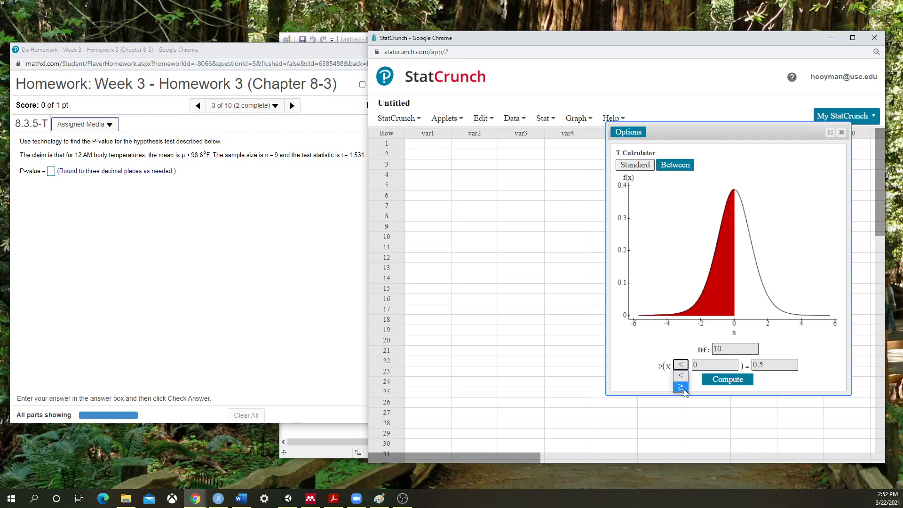
left_click(685, 389)
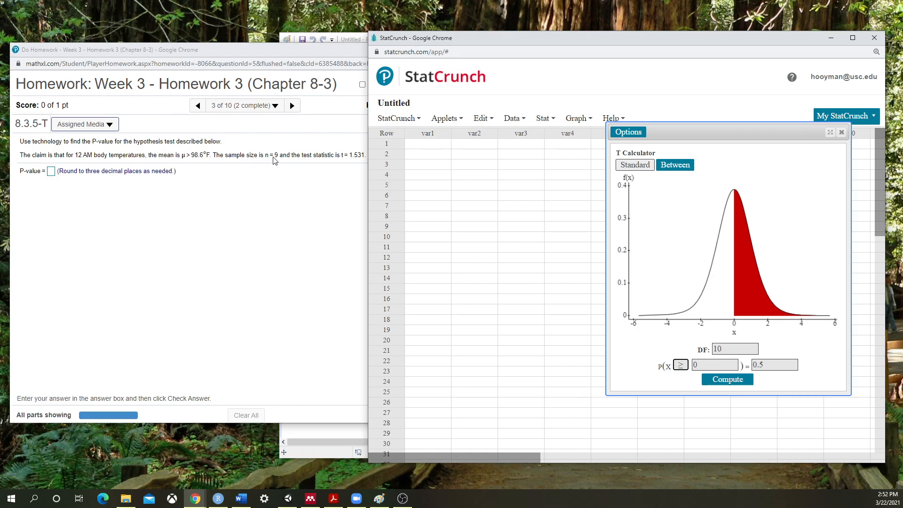
left_click_drag(699, 353, 708, 354)
left_click(710, 352)
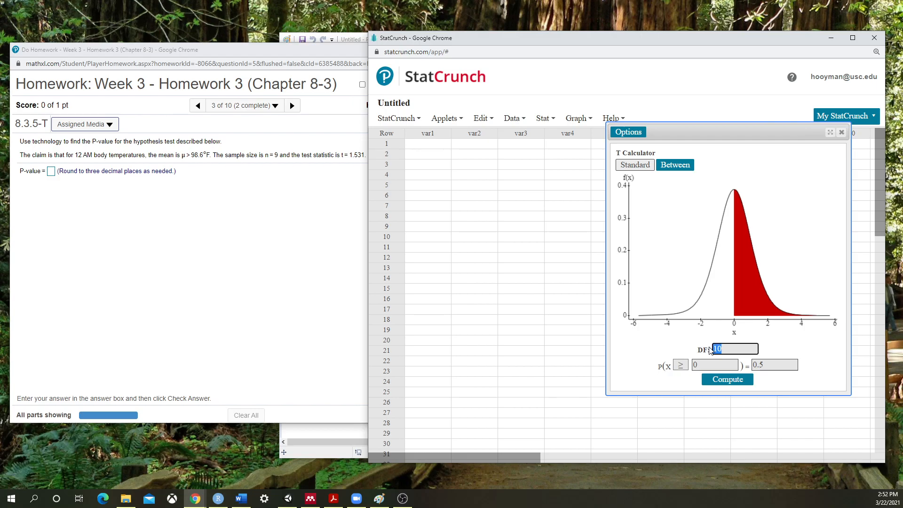
type("8")
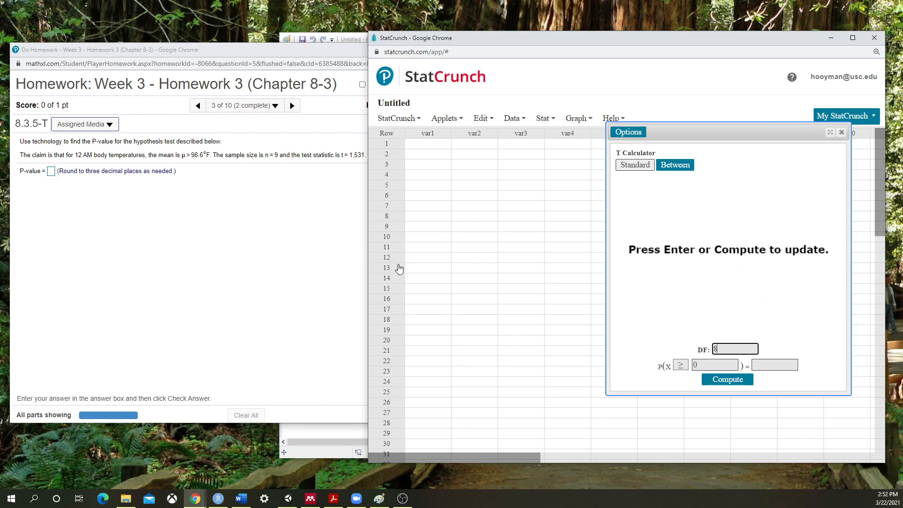
left_click(715, 366)
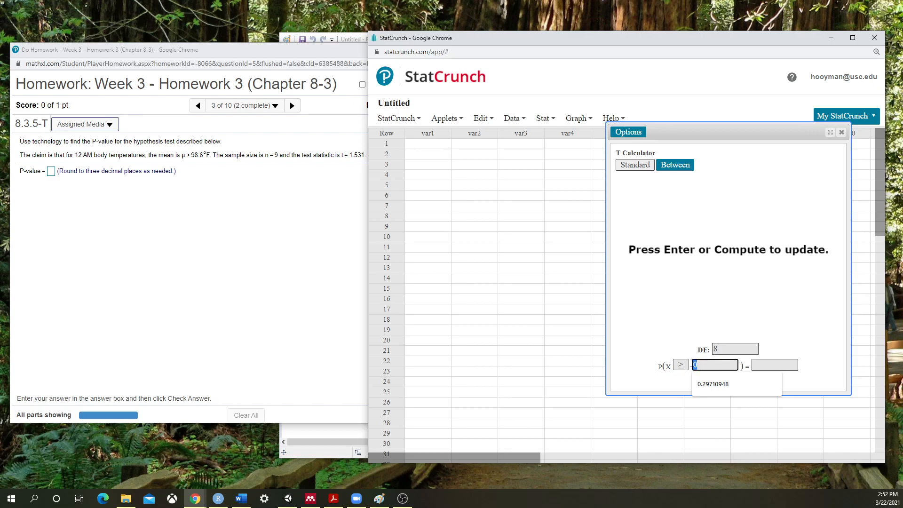
type("1.531")
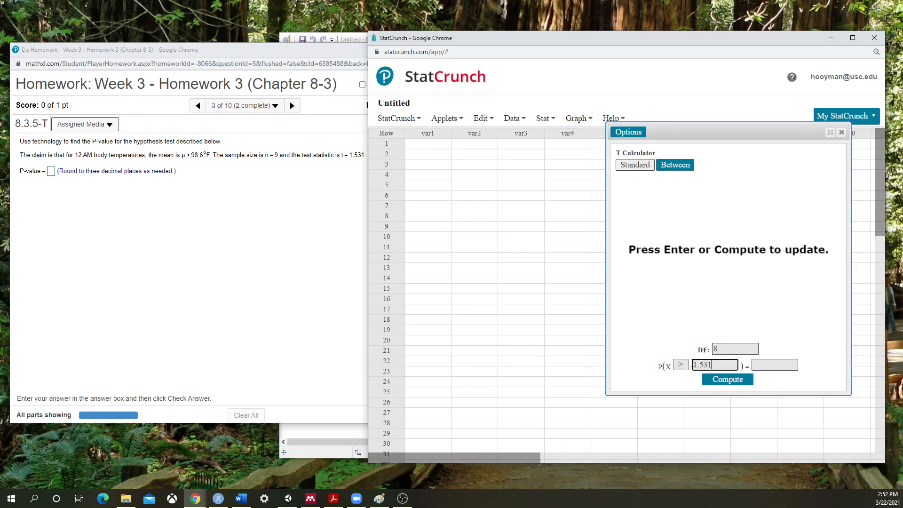
left_click(717, 381)
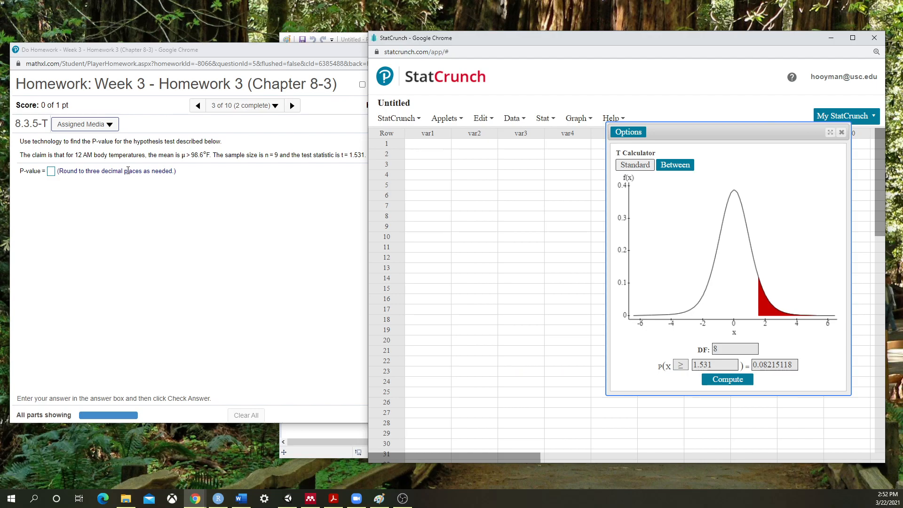
Submit .082 as the P-value for the body temperature question and continue to question 4.
left_click(51, 171)
type(".082")
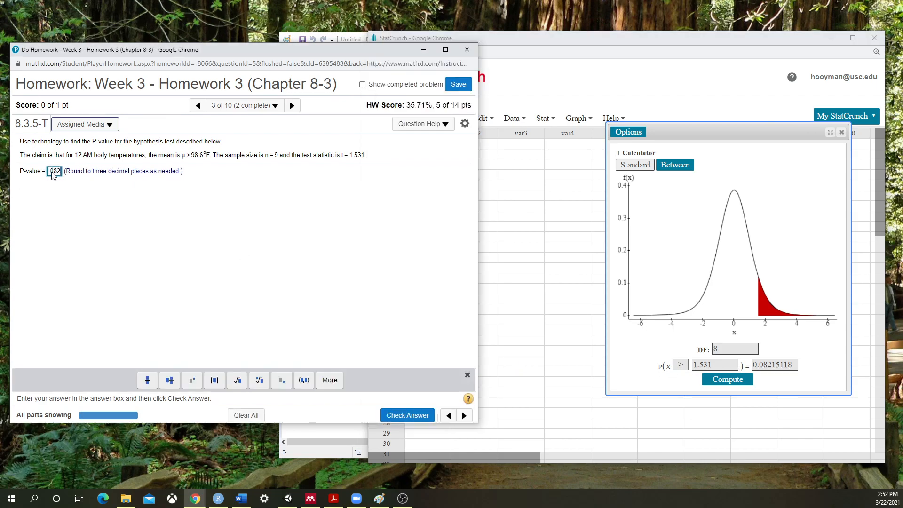
left_click(395, 415)
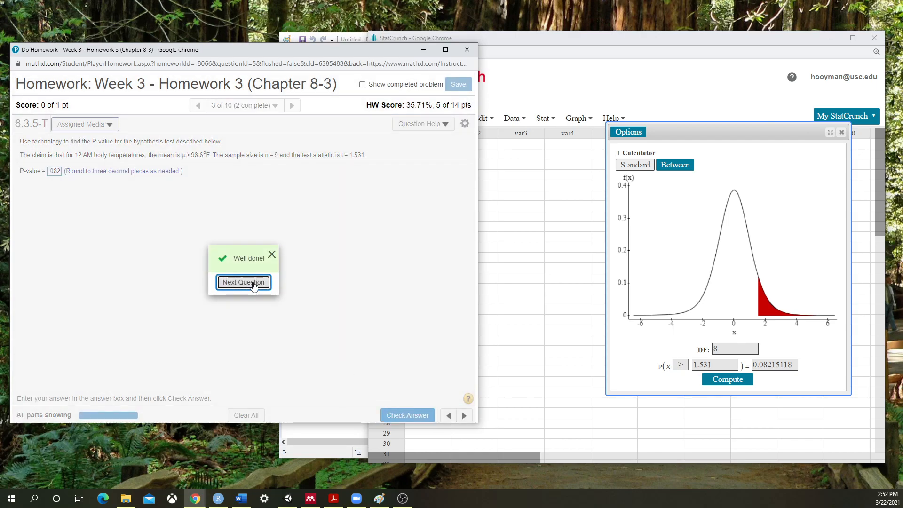
left_click(242, 281)
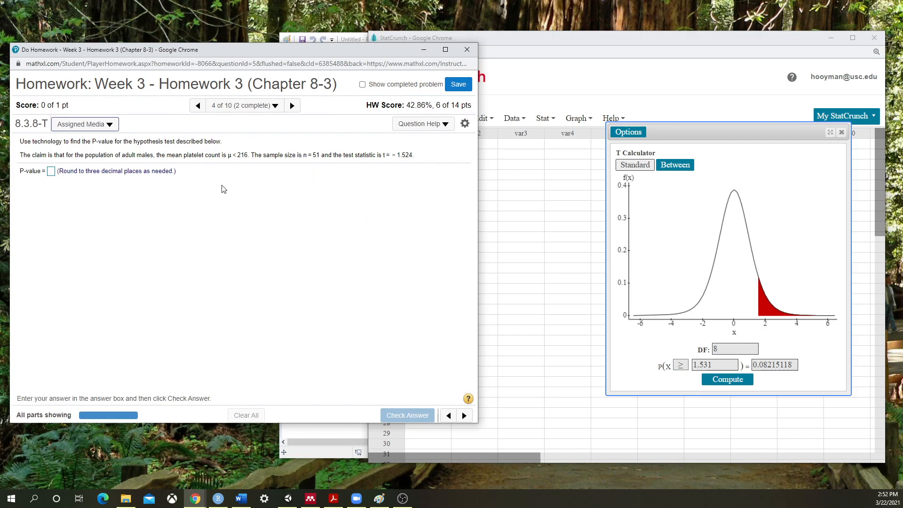
Change the T Calculator's probability direction to ≤ and set the degrees of freedom to 50.
left_click(679, 367)
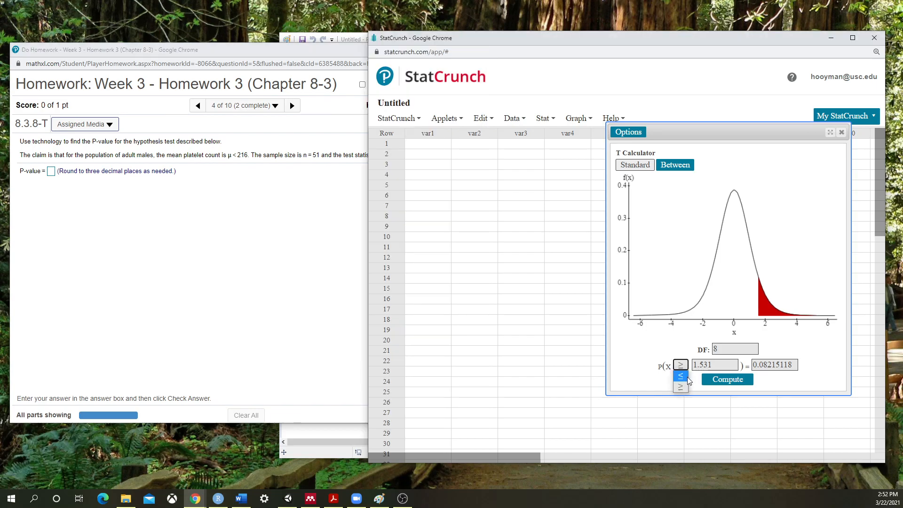
left_click(680, 382)
left_click(250, 175)
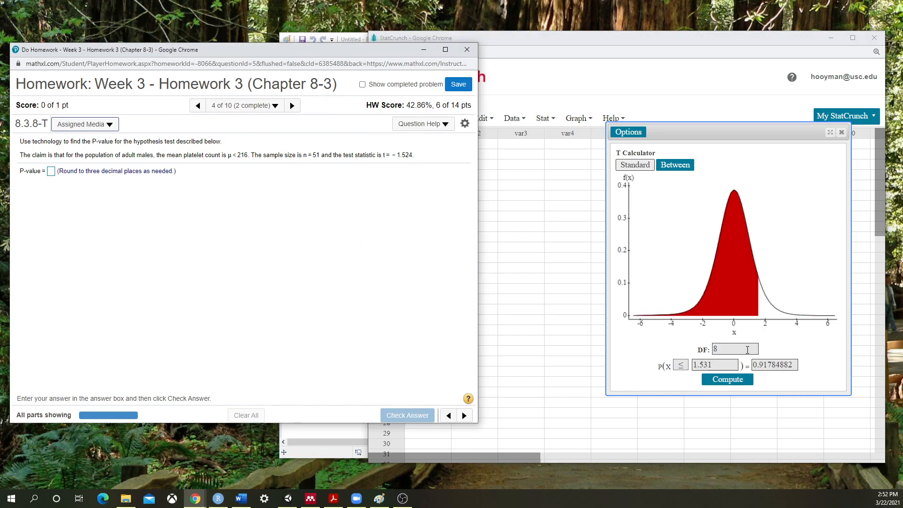
double_click(716, 348)
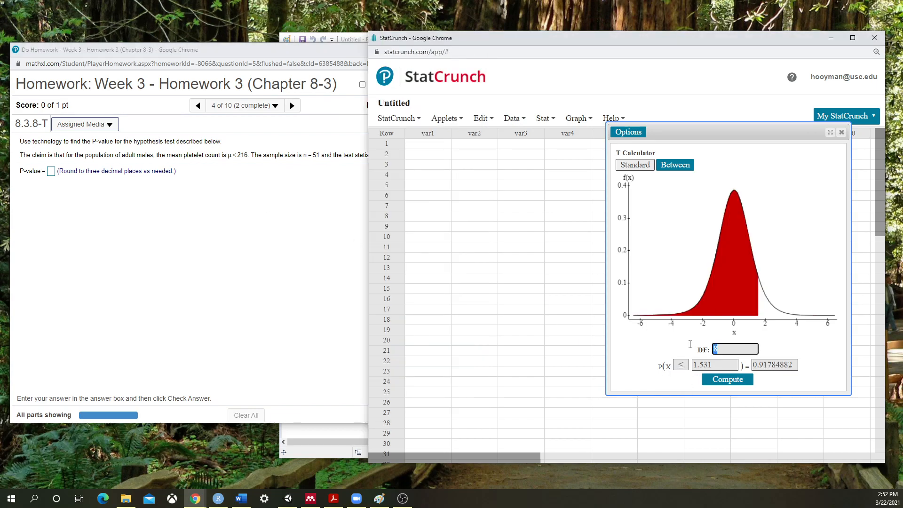
type("50")
Set the T Calculator's test statistic to -1.524, compute the left-tail probability, and highlight the resulting P-value.
left_click(334, 252)
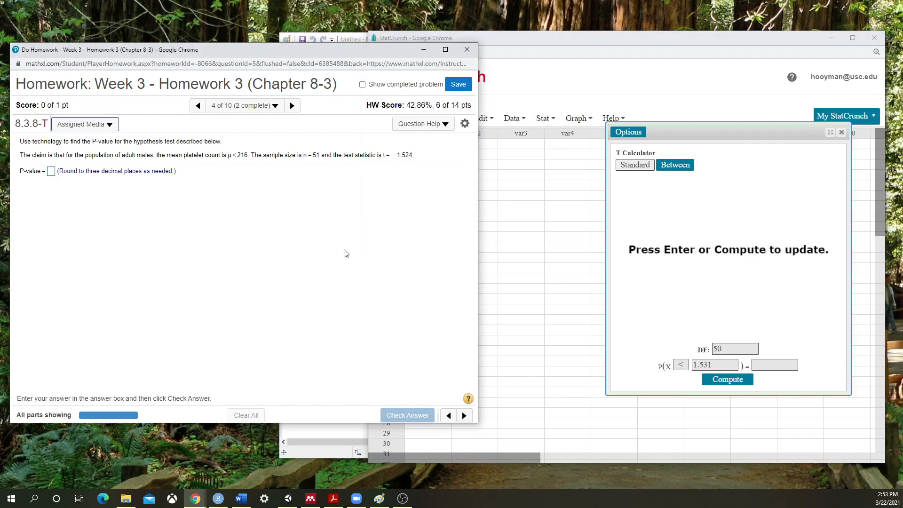
left_click(772, 366)
left_click_drag(739, 365, 687, 367)
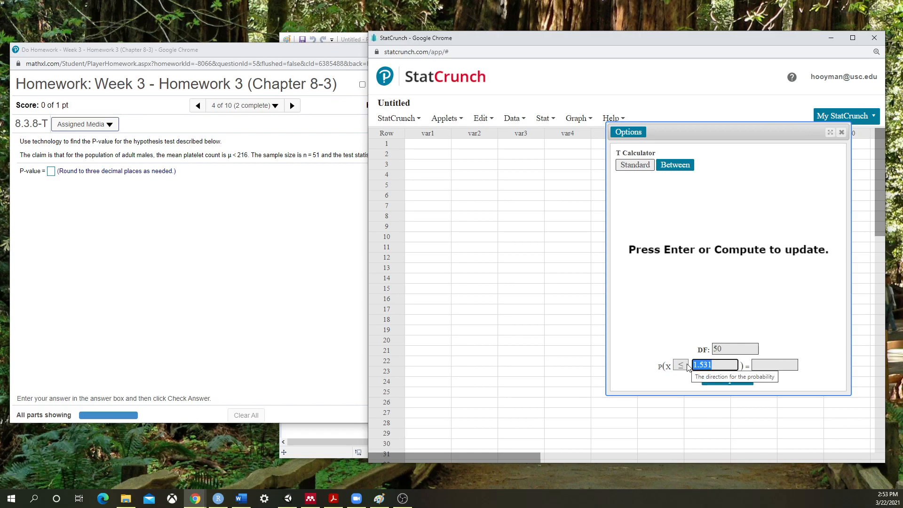
type("-")
left_click(298, 263)
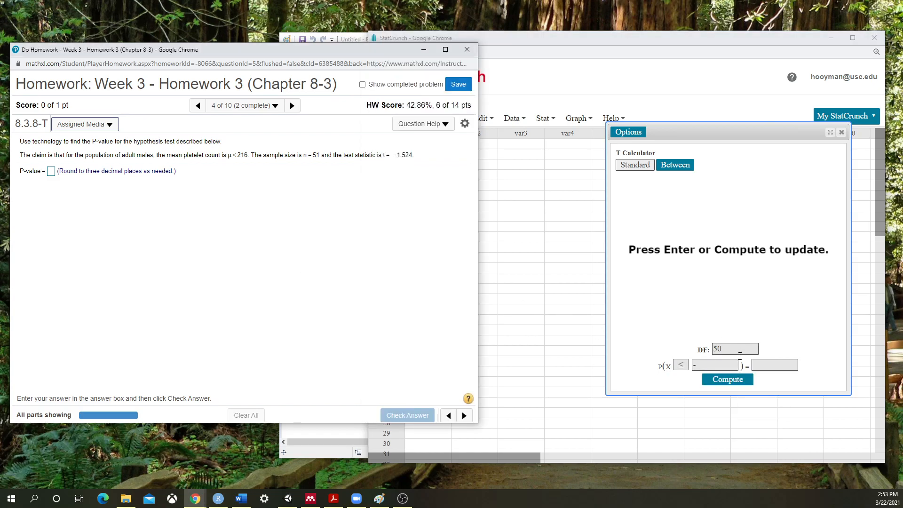
left_click(718, 366)
type("1.524")
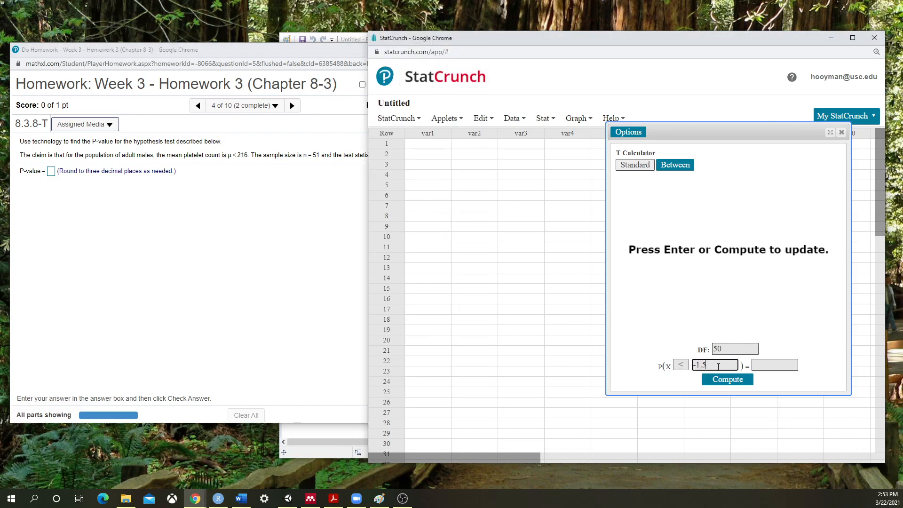
left_click(727, 380)
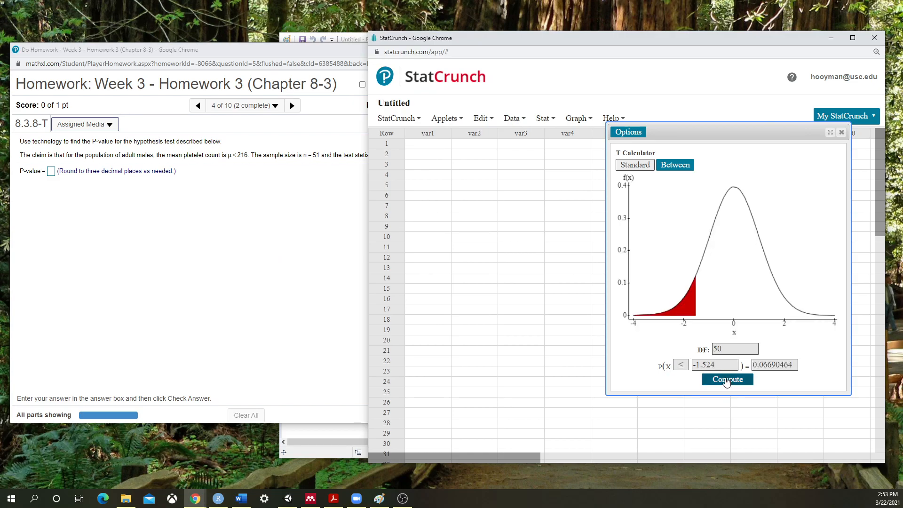
double_click(764, 365)
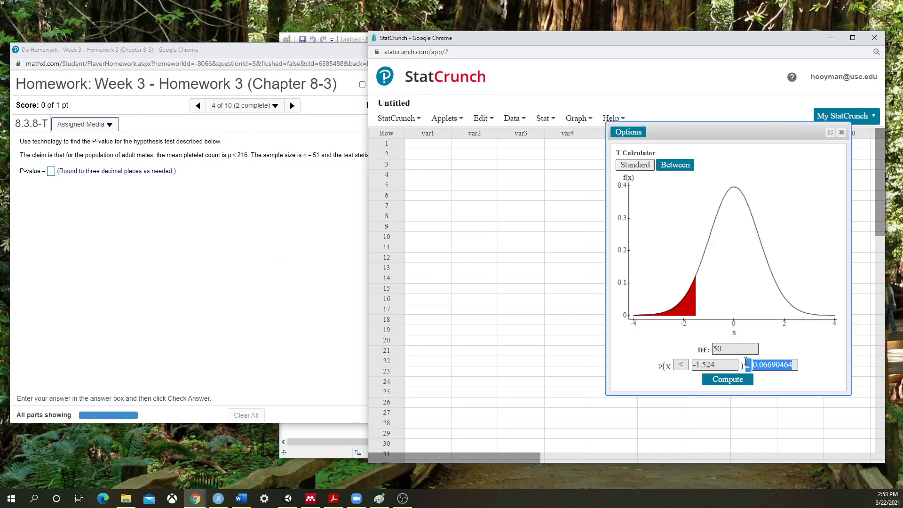
left_click(788, 365)
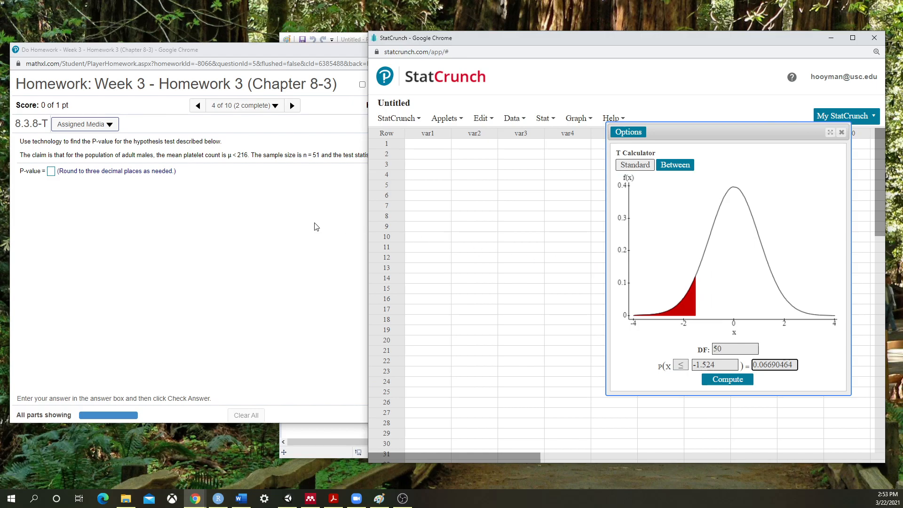
Skip ahead to homework question 5 and close the T Calculator in StatCrunch.
left_click(290, 221)
left_click(465, 415)
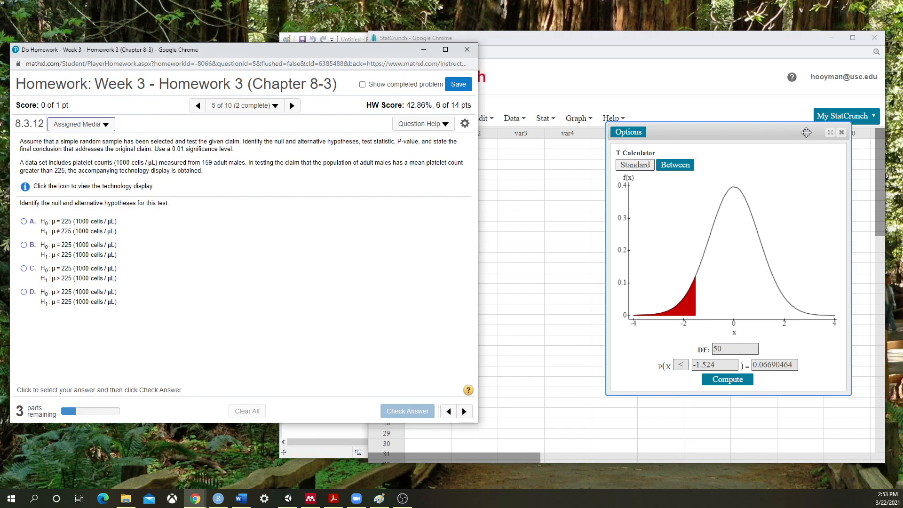
left_click(841, 132)
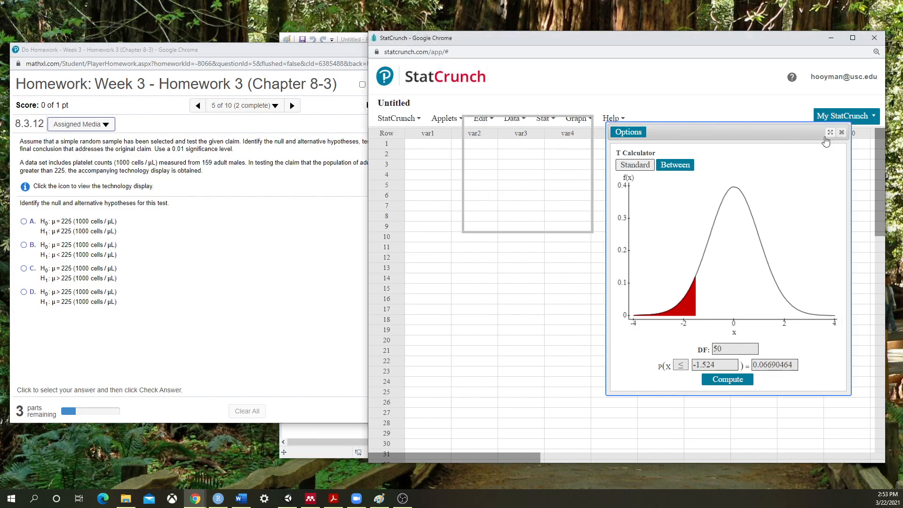
left_click(286, 156)
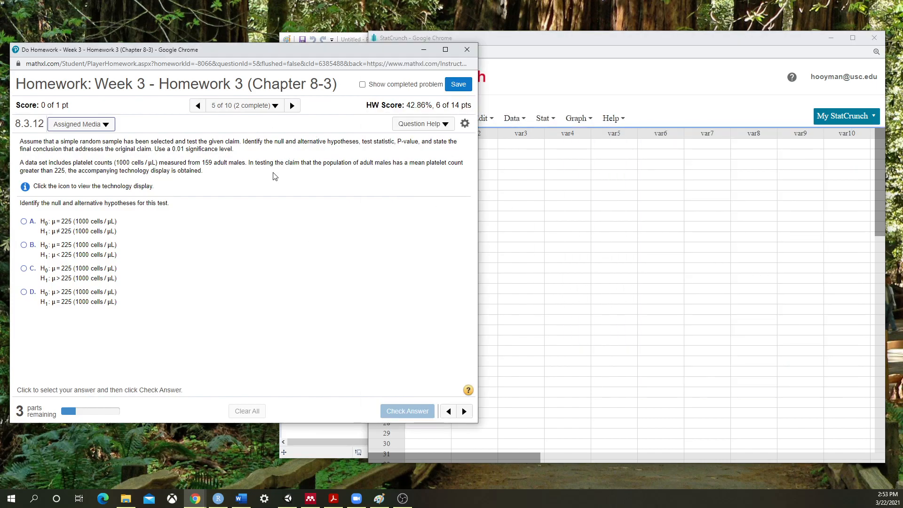
left_click(44, 225)
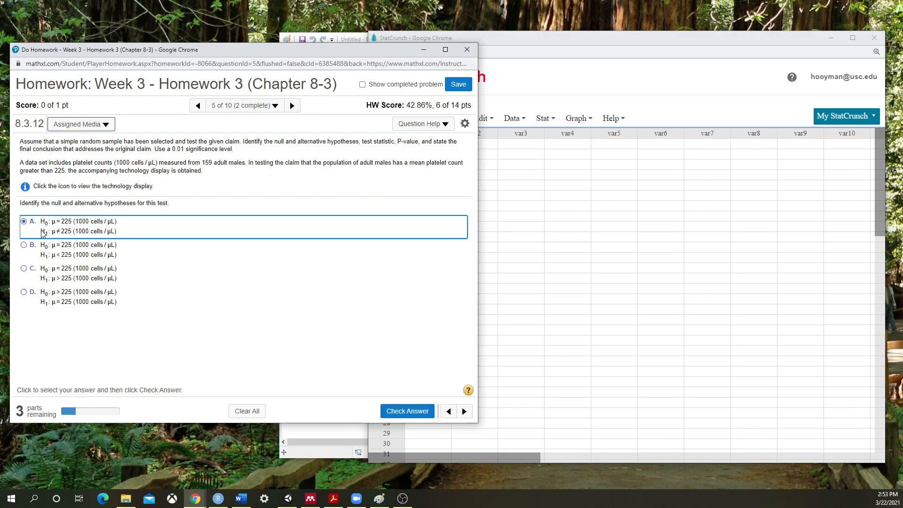
left_click(178, 278)
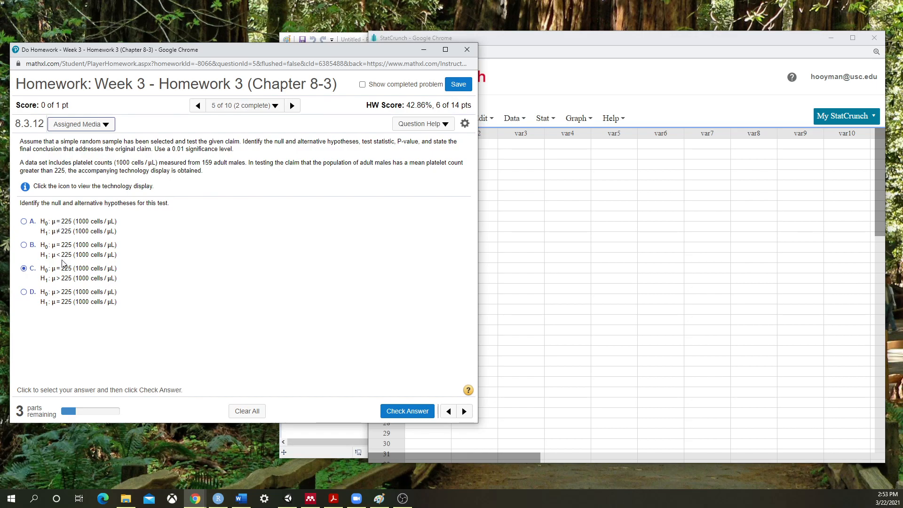
left_click(49, 299)
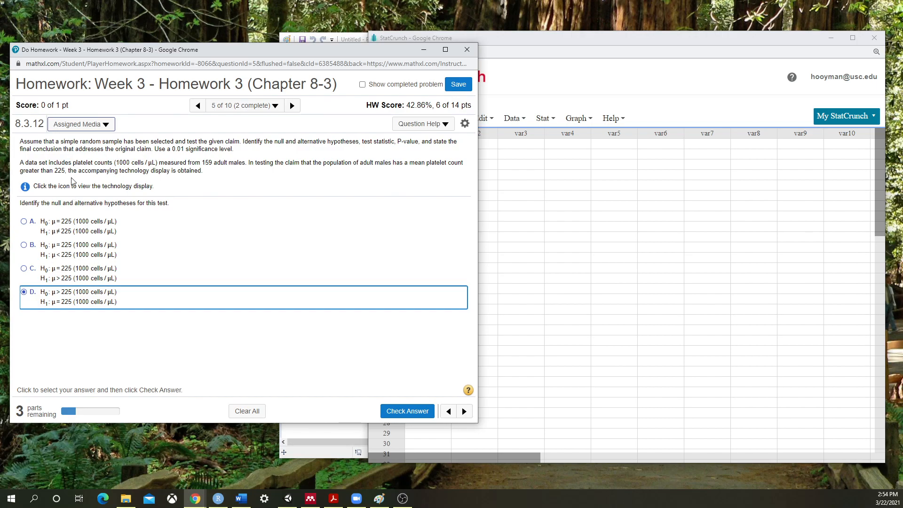
Answer the hypotheses part with option C (H0: μ = 225, H1: μ > 225), check it, and continue to the test statistic part.
left_click(23, 268)
left_click(410, 411)
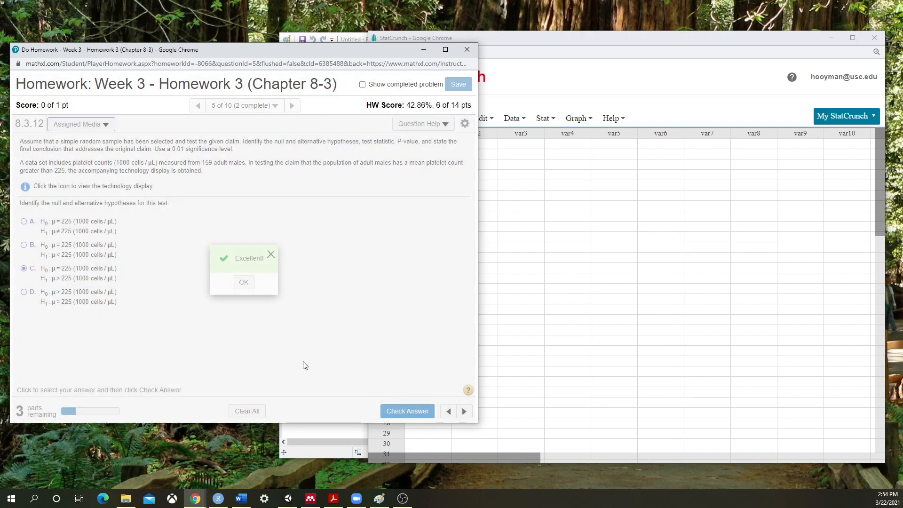
left_click(245, 284)
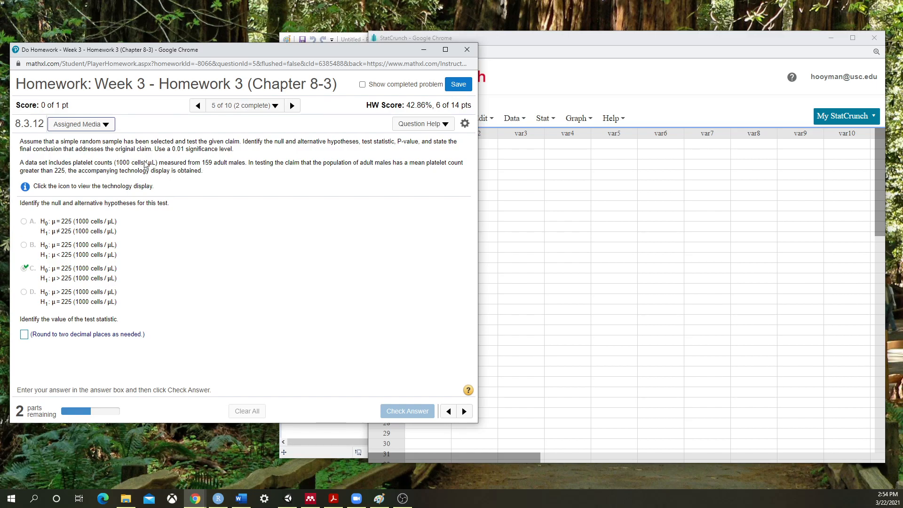
View the technology display, enter .92 as question 5's test statistic, and check the answer.
left_click(25, 186)
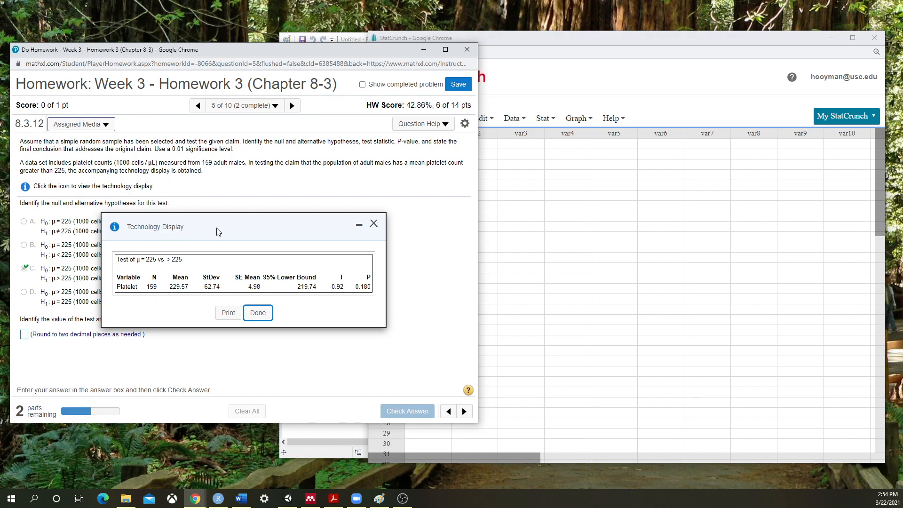
left_click_drag(219, 233, 233, 177)
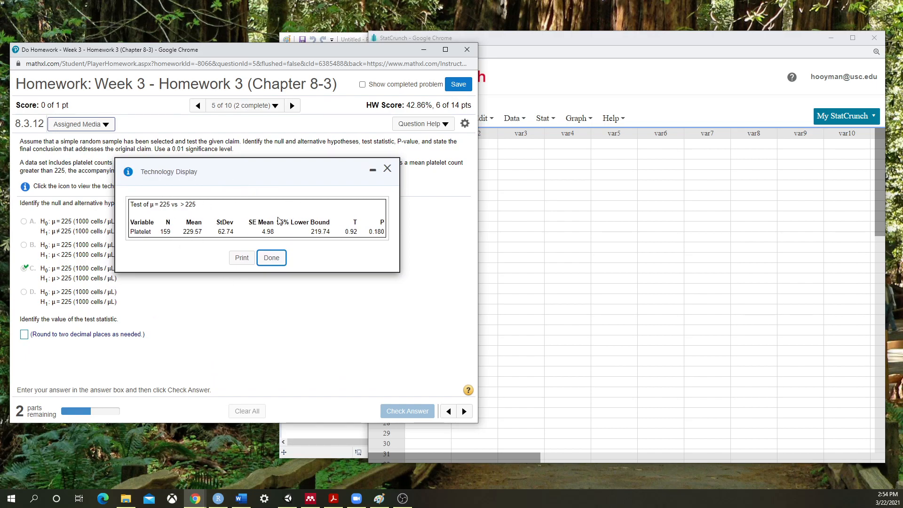
left_click_drag(355, 222, 357, 223)
left_click(349, 237)
left_click(24, 335)
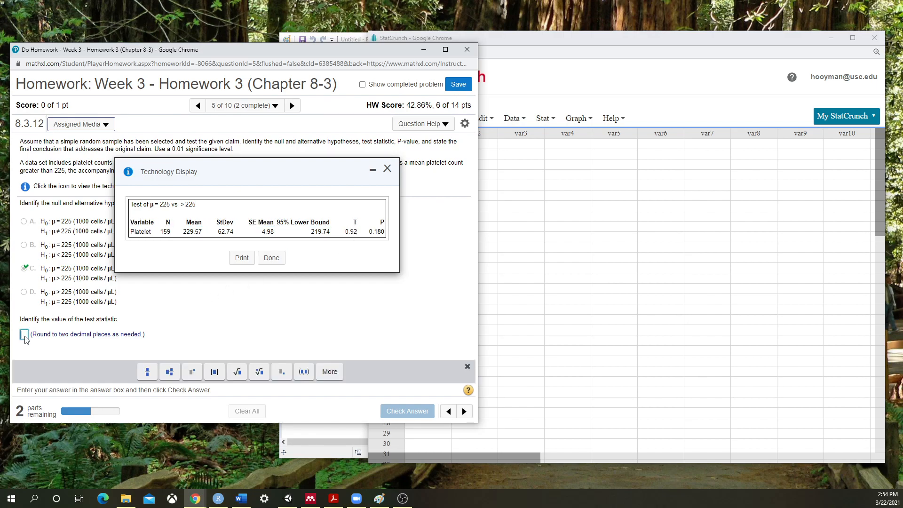
type(".92")
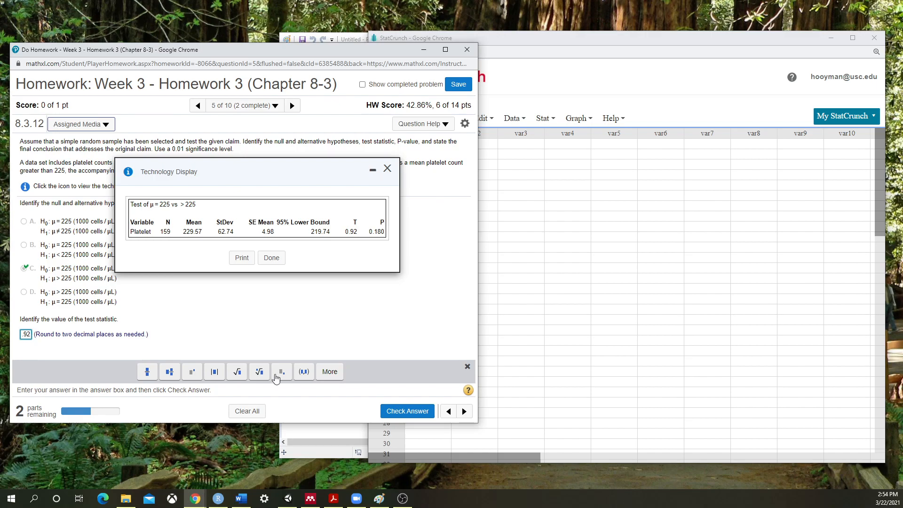
left_click(413, 422)
left_click(241, 282)
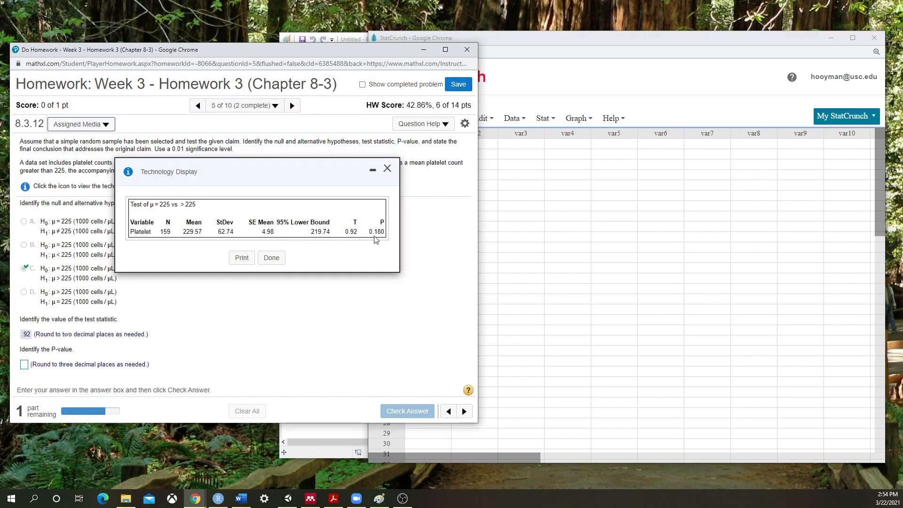
Enter .18 as the P-value, check it, and continue to the conclusion part.
left_click(23, 366)
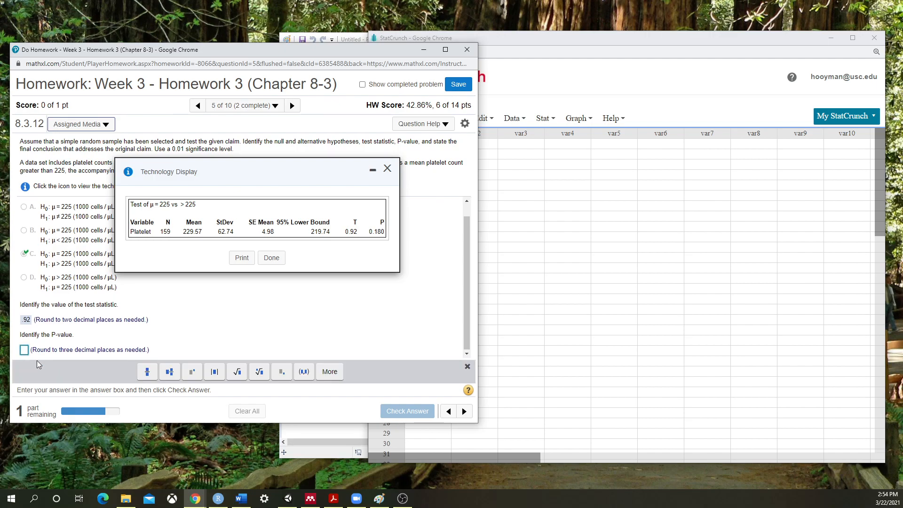
type(".18")
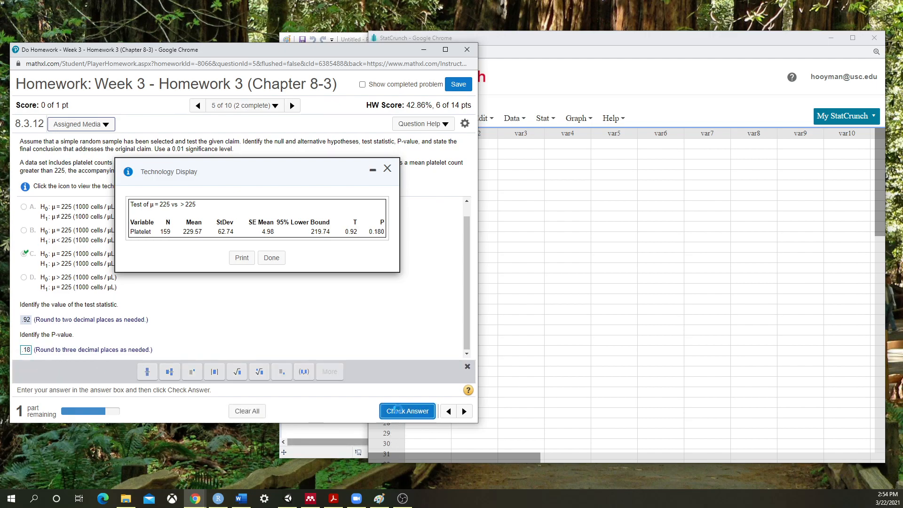
left_click(407, 411)
left_click(242, 283)
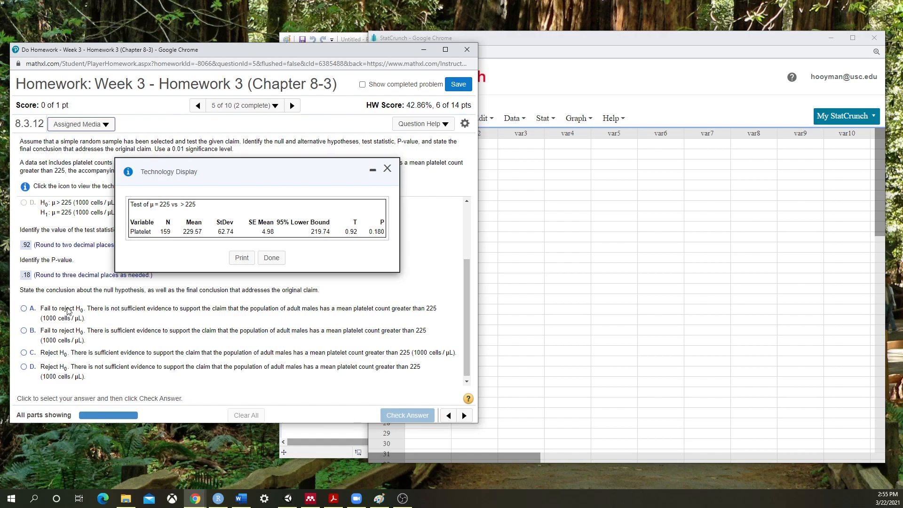
Answer the conclusion with option A (fail to reject H0, not sufficient evidence), check it, and go to the following question.
left_click(123, 322)
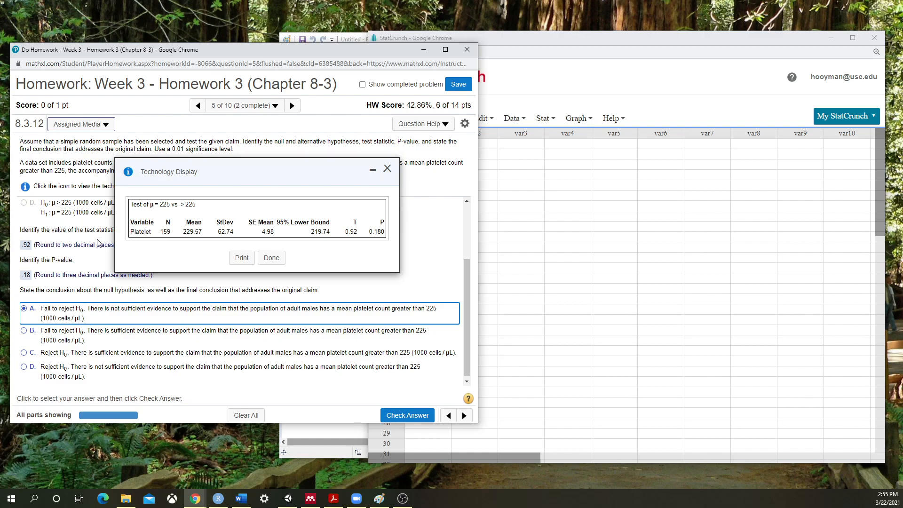
left_click(76, 214)
left_click(388, 168)
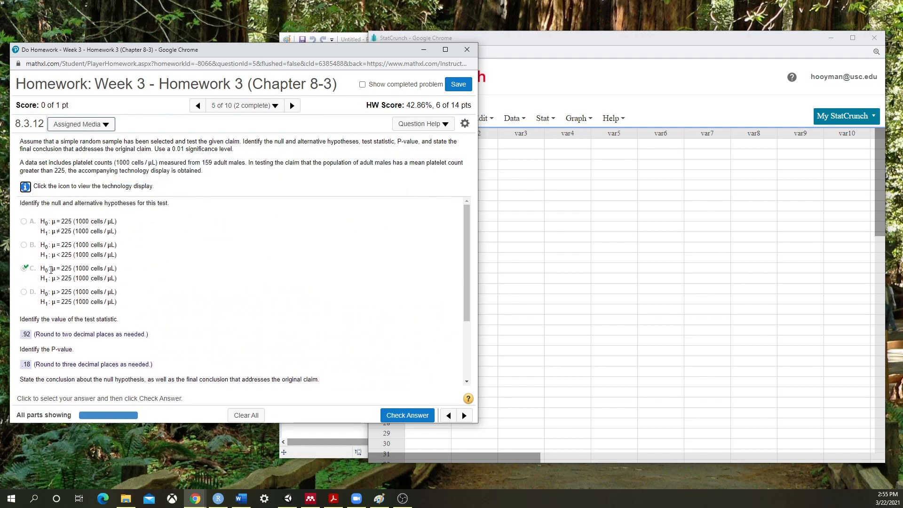
scroll(137, 254, "down", 2)
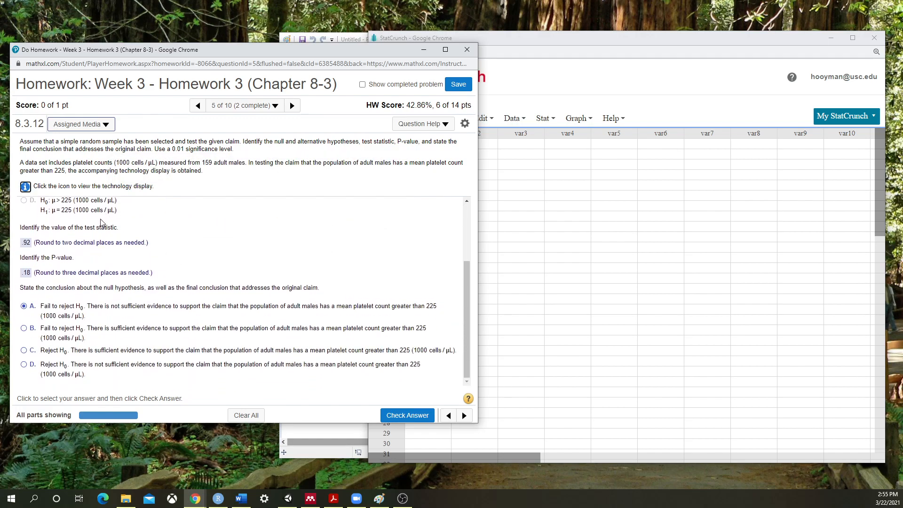
scroll(84, 319, "up", 3)
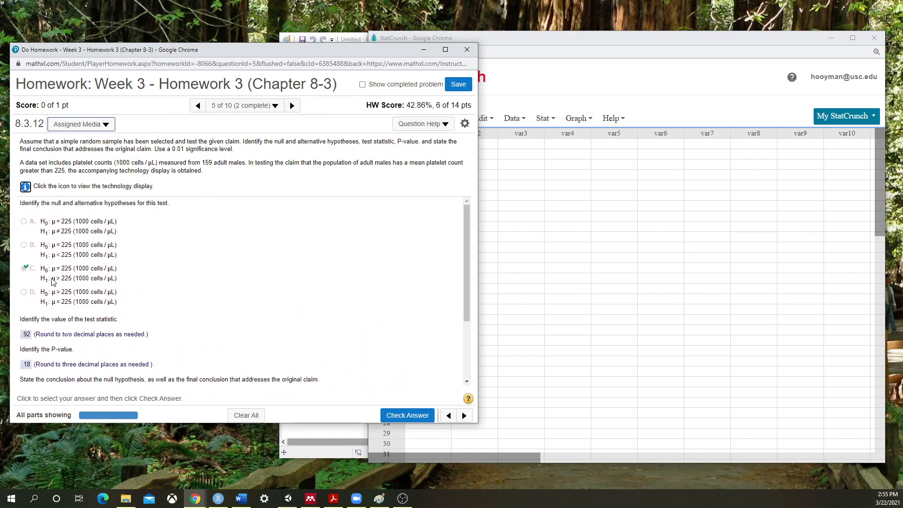
scroll(196, 290, "down", 2)
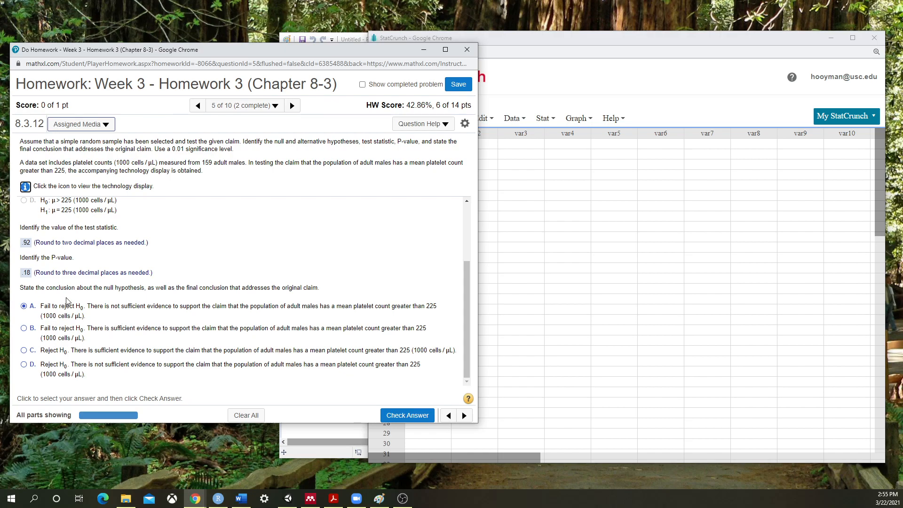
left_click(405, 415)
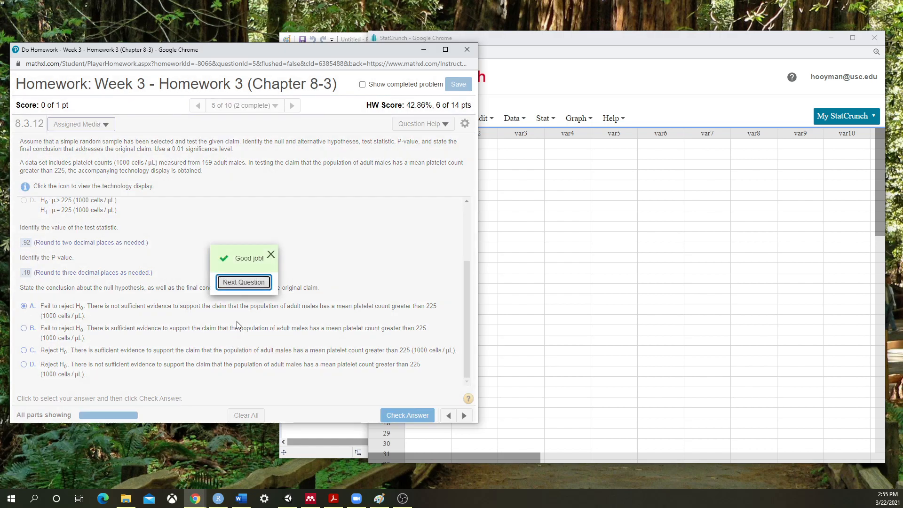
left_click(250, 284)
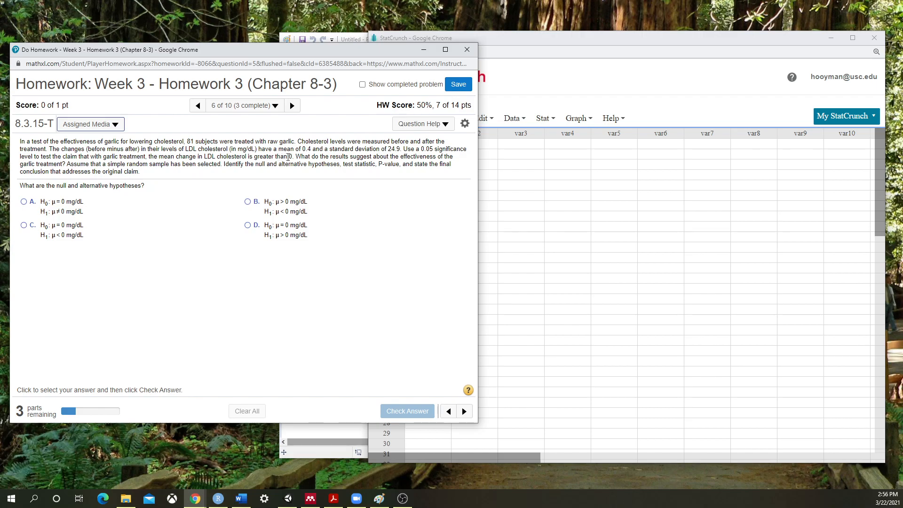
Answer question 6's hypotheses with option D (H0: μ = 0, H1: μ > 0) and check it.
left_click(250, 227)
left_click(400, 413)
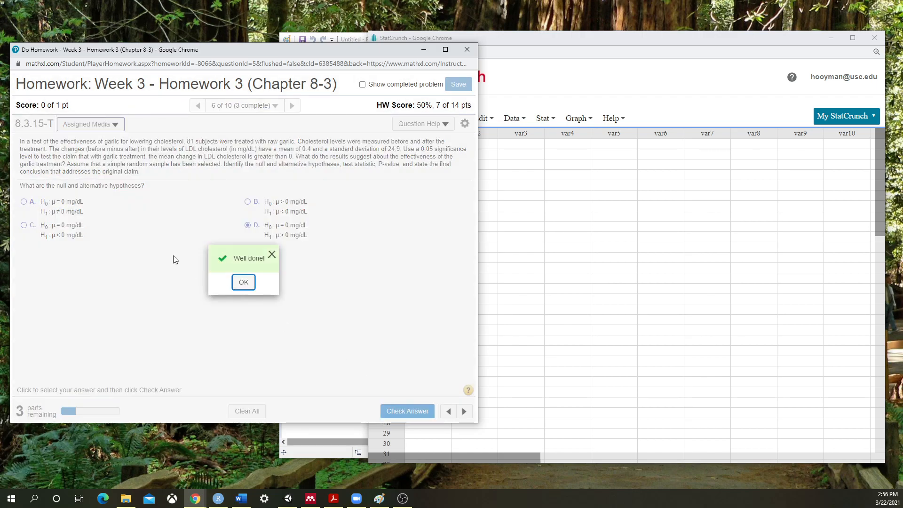
left_click(244, 283)
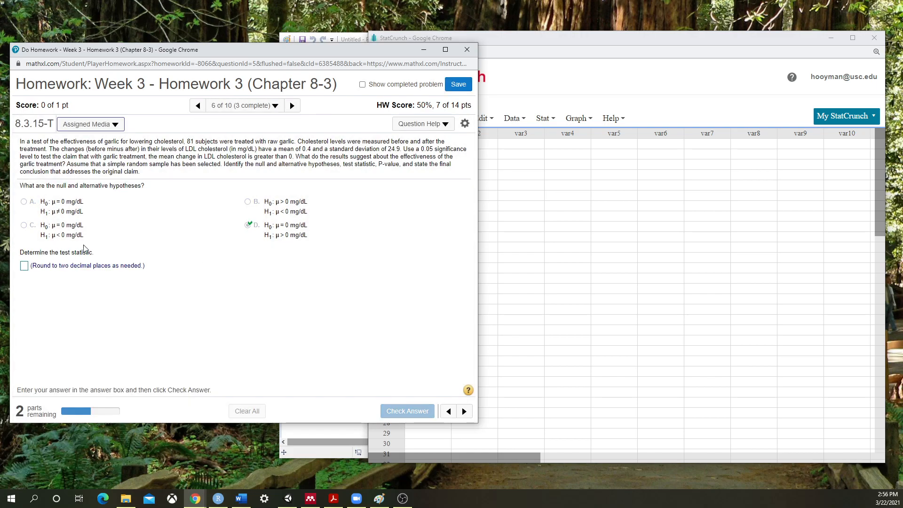
Switch to StatCrunch and open the one-sample T test with summary data.
left_click(566, 78)
left_click(275, 58)
left_click_drag(502, 43, 533, 42)
left_click(576, 118)
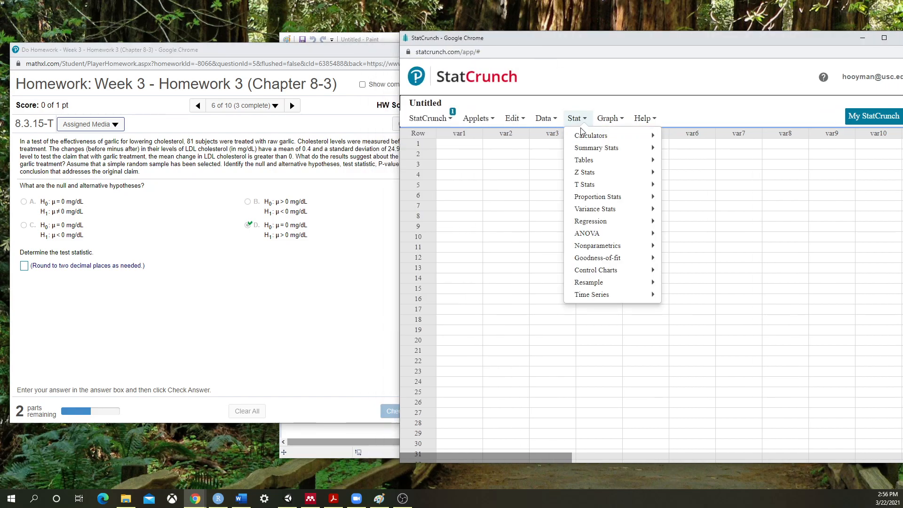
mouse_move(598, 188)
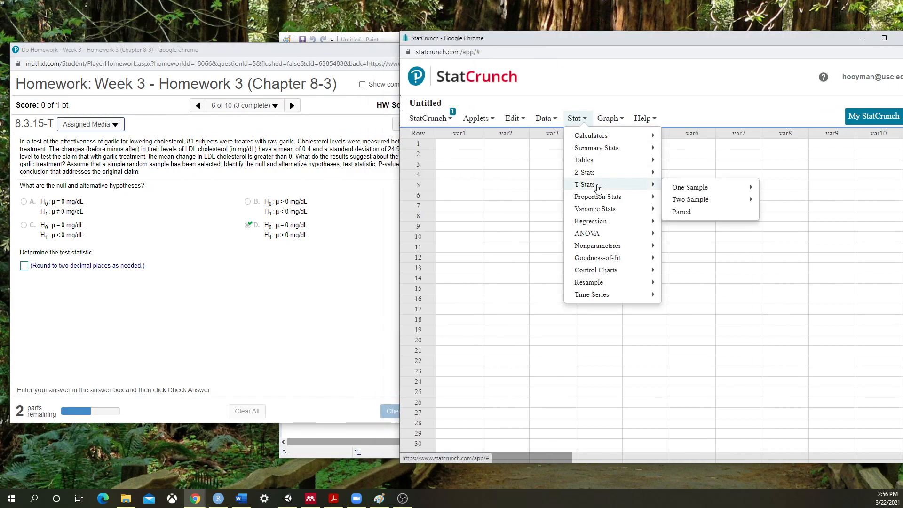
mouse_move(687, 188)
left_click(785, 202)
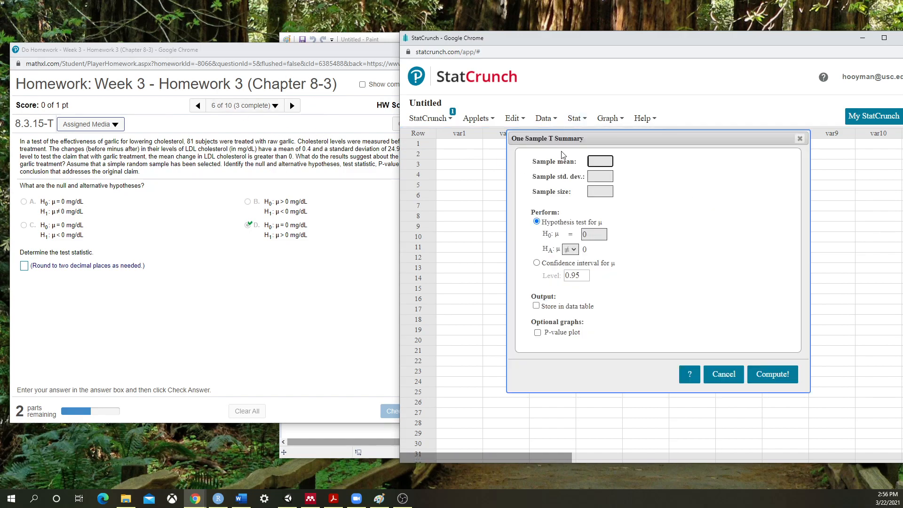
Enter the summary statistics: sample mean .4, standard deviation 24.9, and sample size 81.
left_click(598, 161)
type(".")
left_click(604, 175)
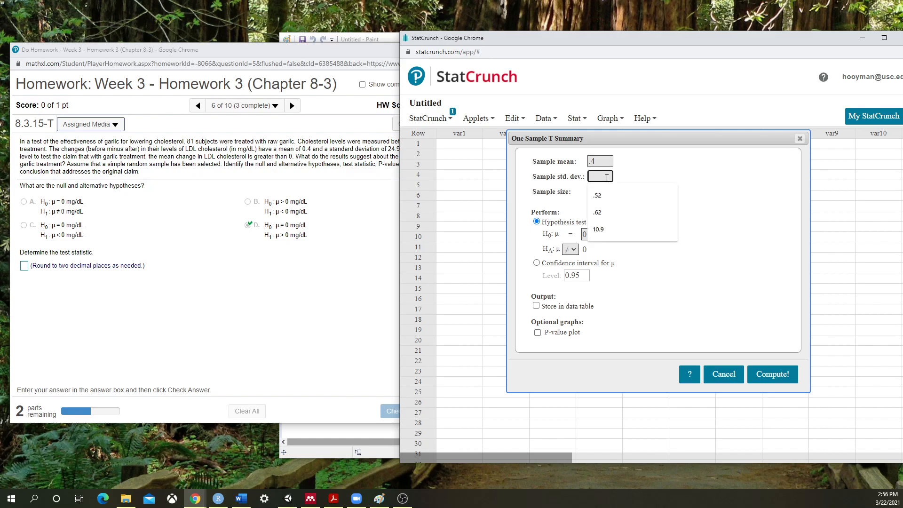
left_click(375, 248)
left_click(603, 177)
type("24.9")
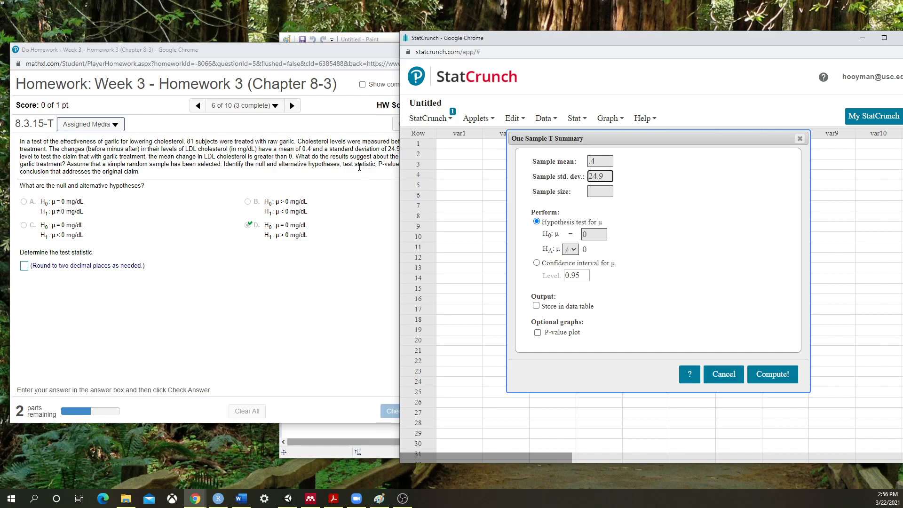
left_click(353, 217)
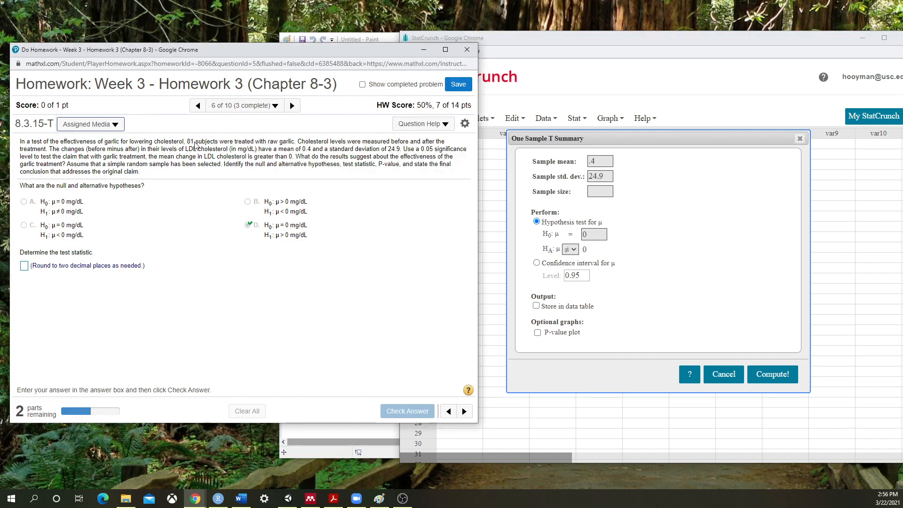
left_click(595, 193)
type("81")
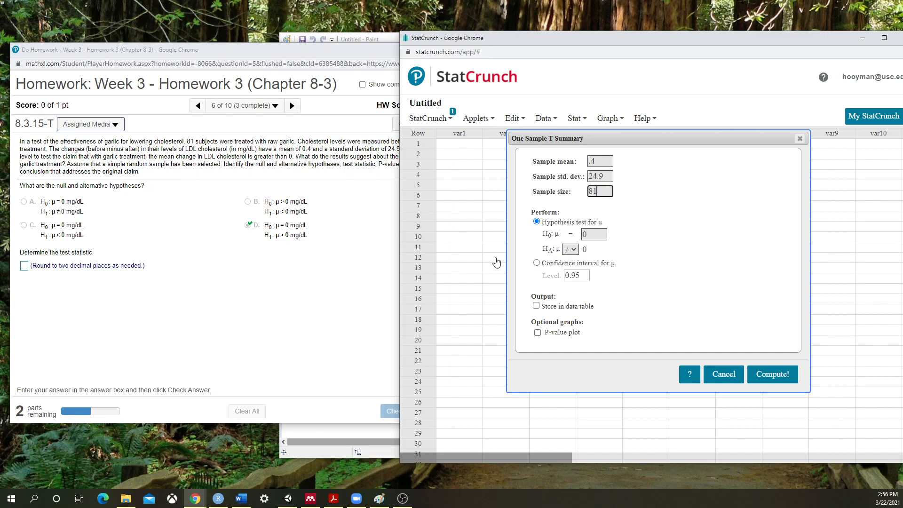
Set the alternative hypothesis to μ > 0, compute the test, and move the results window nearer the homework.
left_click(575, 250)
left_click(571, 280)
left_click(773, 375)
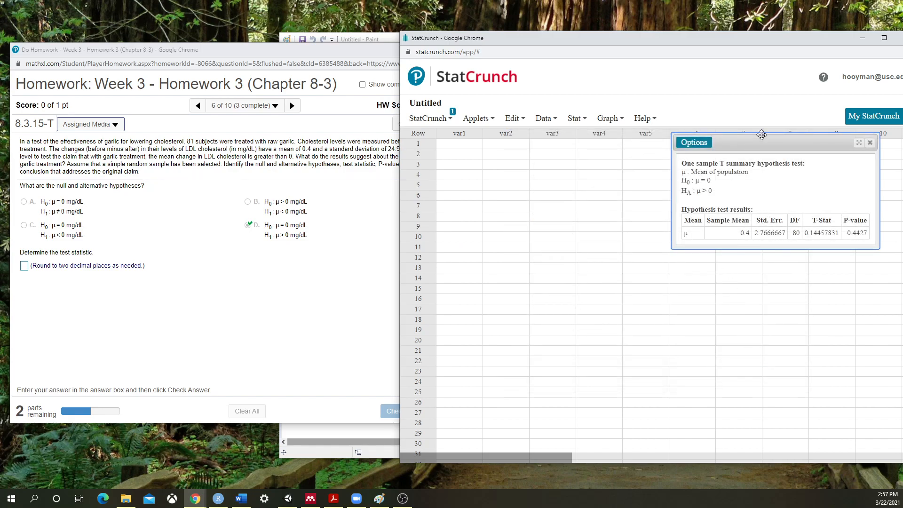
left_click_drag(756, 143, 540, 157)
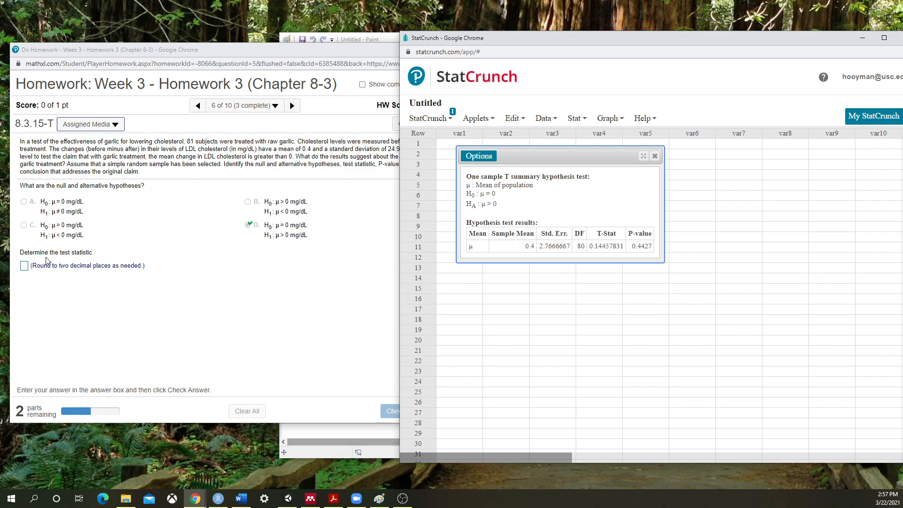
Enter .14 as question 6's test statistic, check it, and continue to the P-value part.
left_click(24, 267)
type(".14")
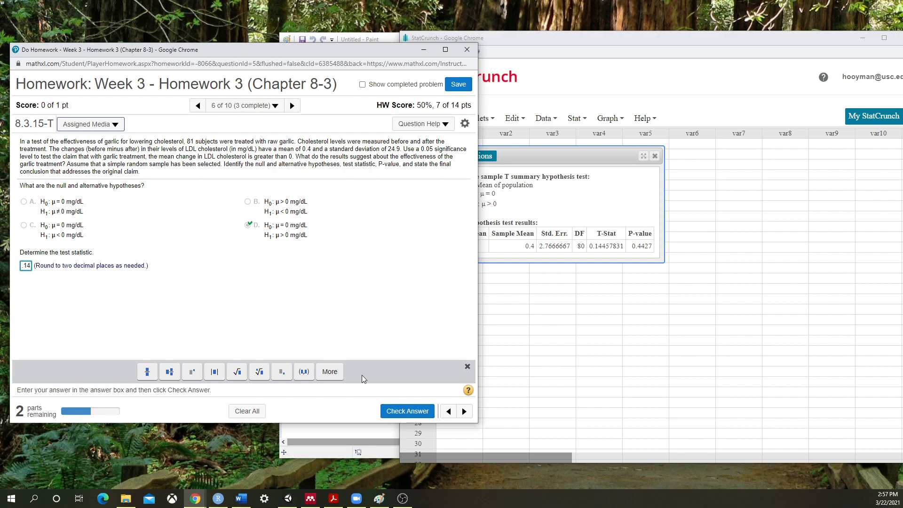
left_click(407, 411)
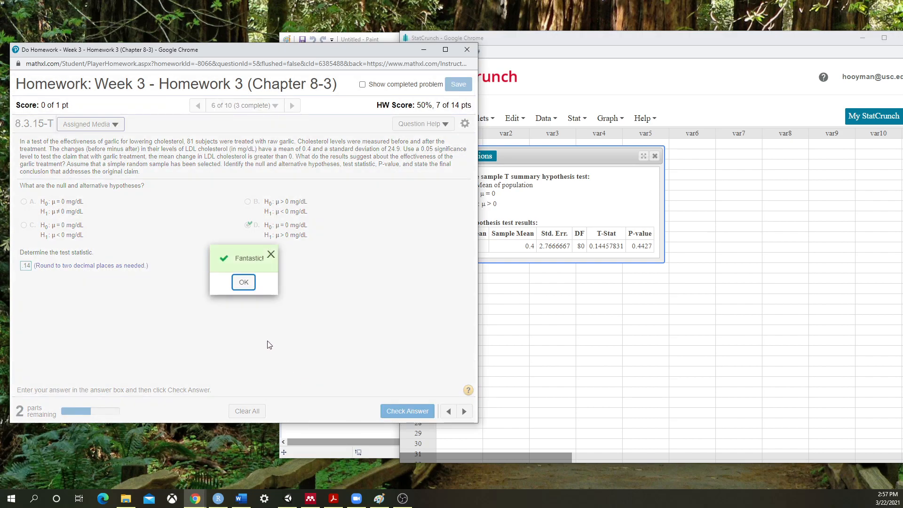
left_click(243, 283)
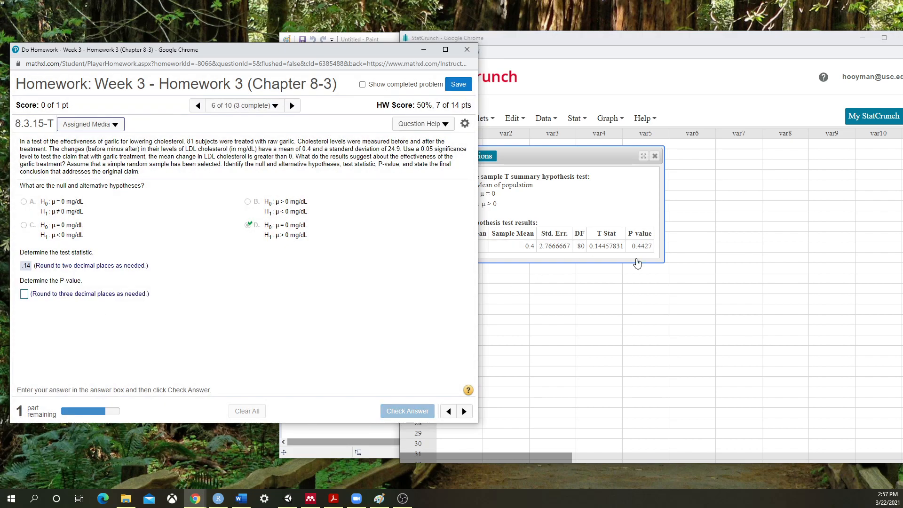
Enter .442 as question 6's P-value, check it, and continue to the final conclusion.
left_click(24, 295)
type(".443")
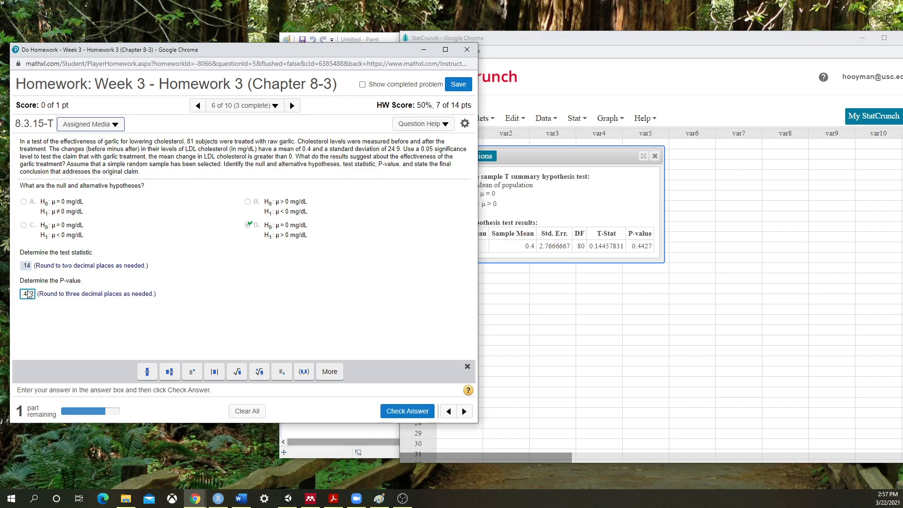
left_click(407, 412)
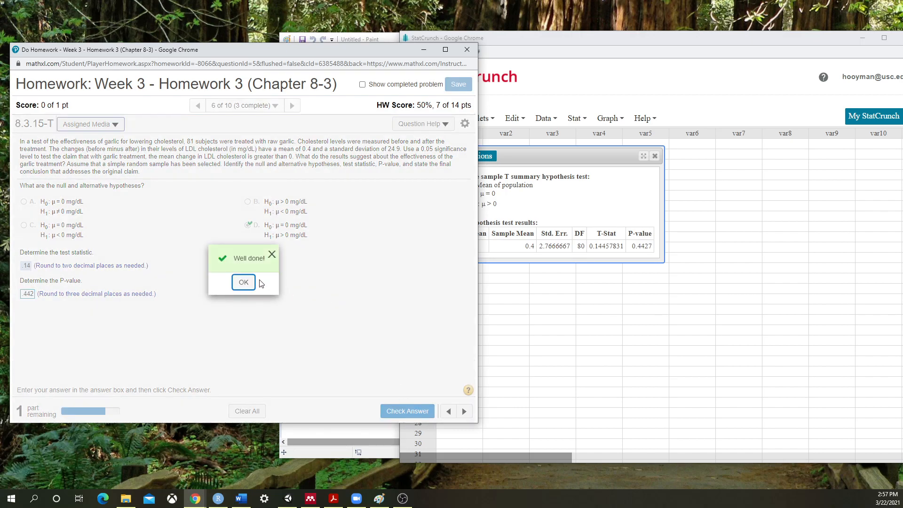
left_click(244, 285)
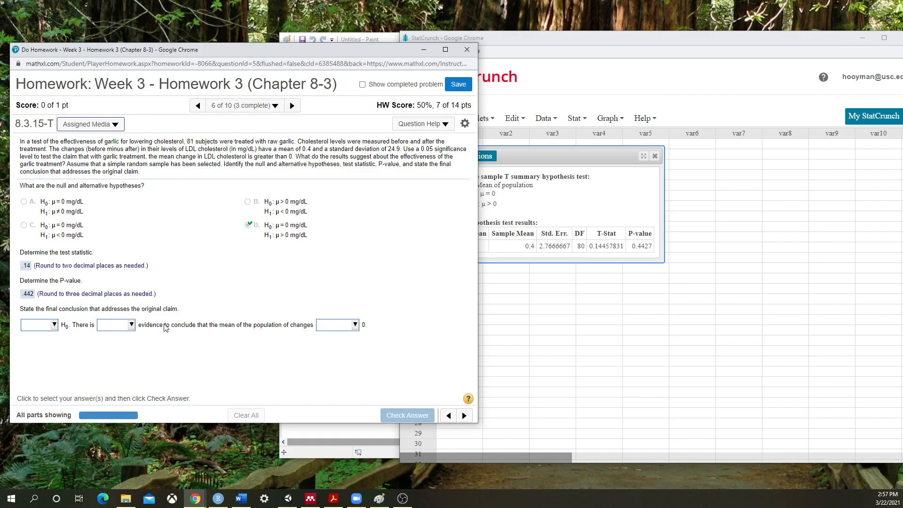
Complete question 6's conclusion with "Fail to reject", "not sufficient" and "is greater than", check it, and go to the next question.
left_click(56, 329)
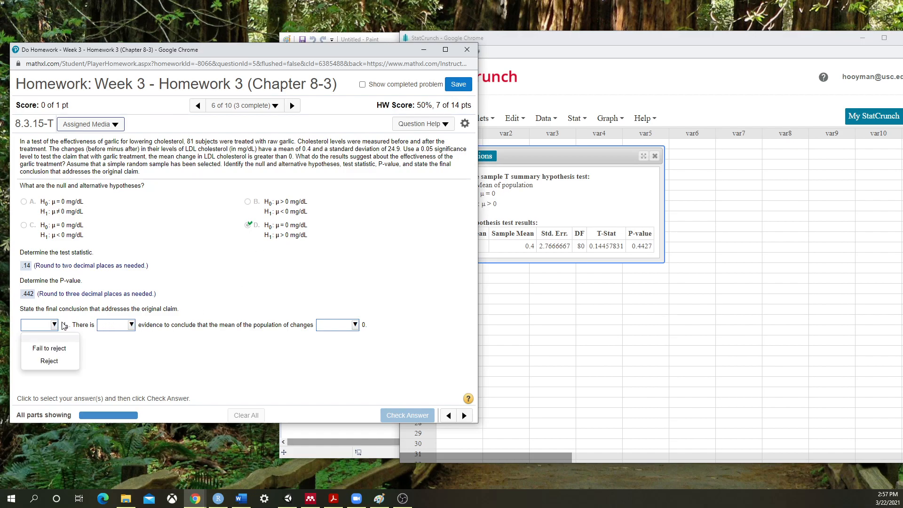
left_click(52, 349)
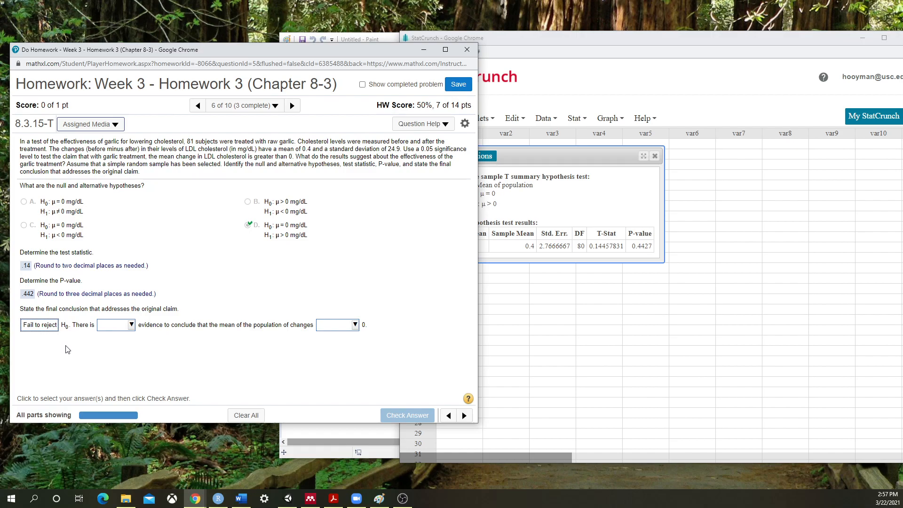
left_click(118, 326)
left_click(122, 349)
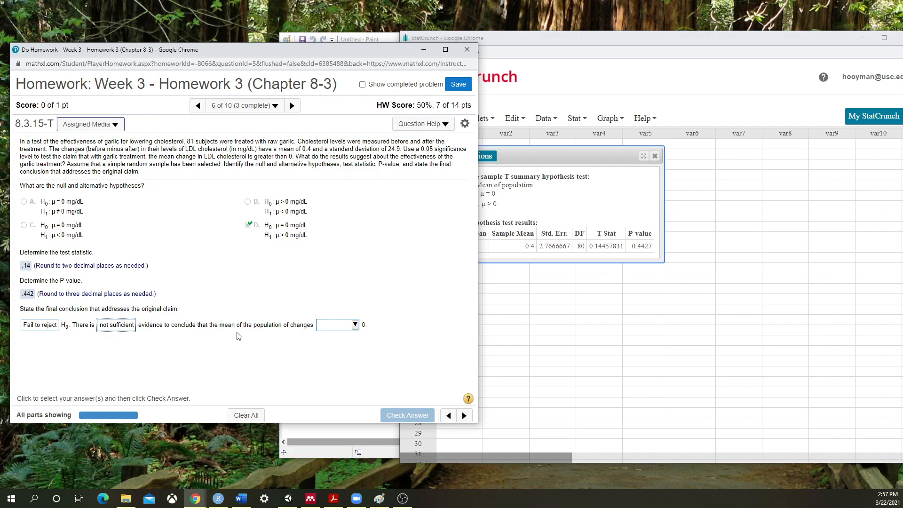
left_click(342, 328)
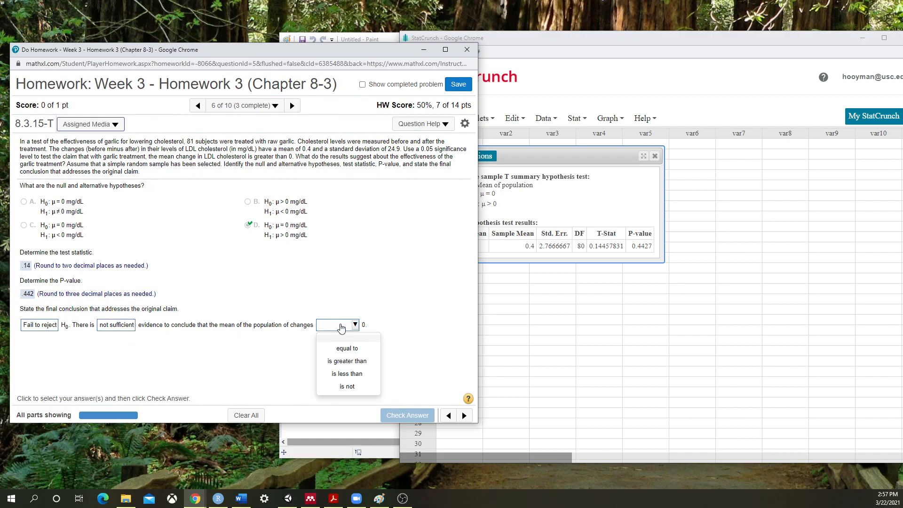
left_click(342, 361)
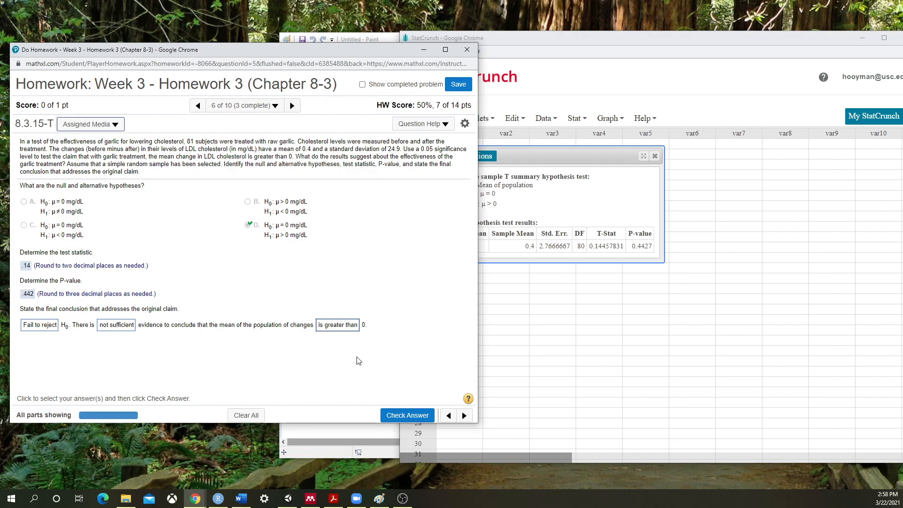
left_click(407, 414)
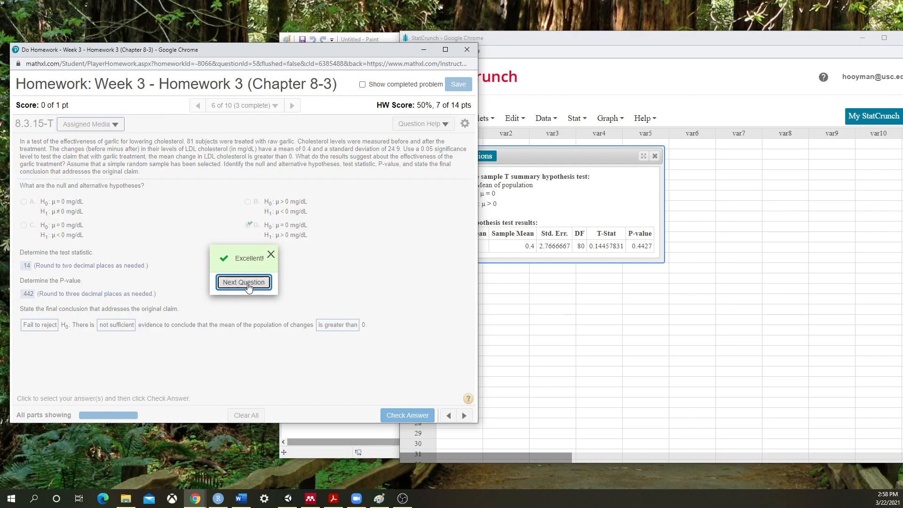
left_click(248, 285)
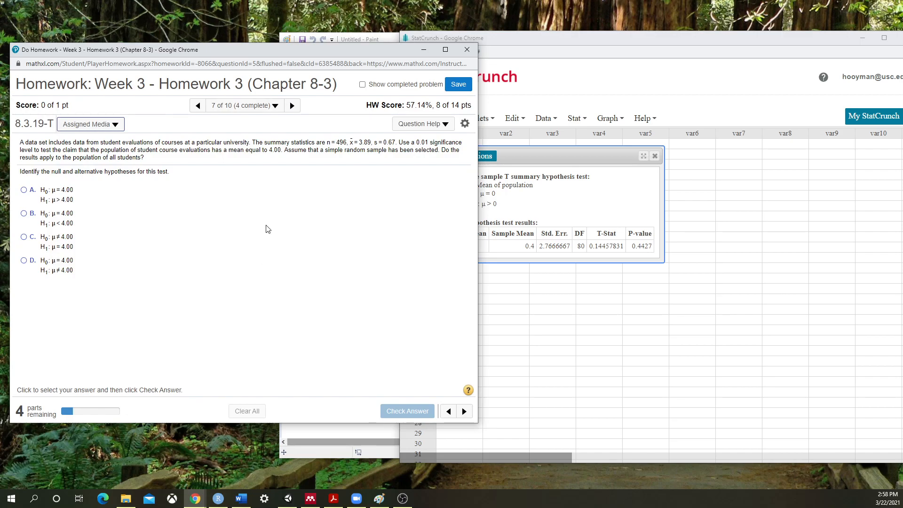
Skip ahead to question 9, look through its diastolic data table, and close the table.
left_click(292, 106)
left_click(292, 106)
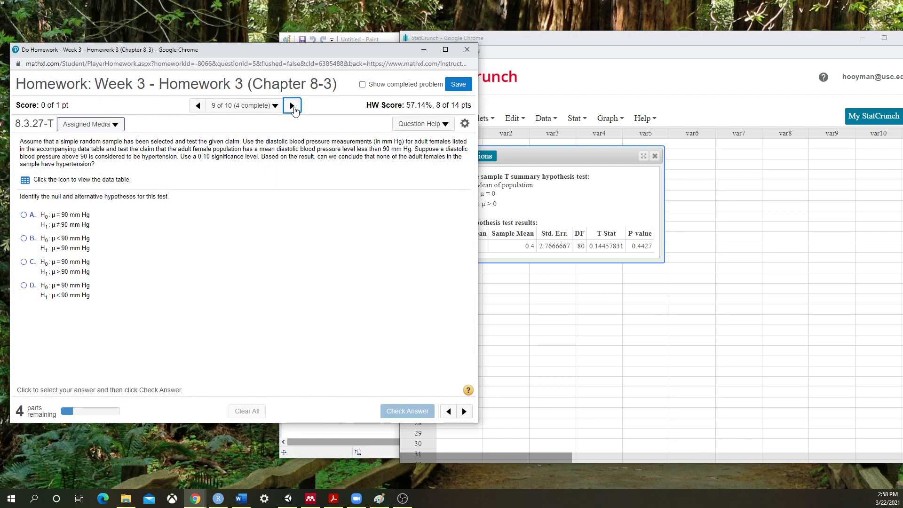
left_click(25, 181)
scroll(297, 282, "down", 5)
scroll(288, 304, "down", 3)
scroll(289, 302, "up", 10)
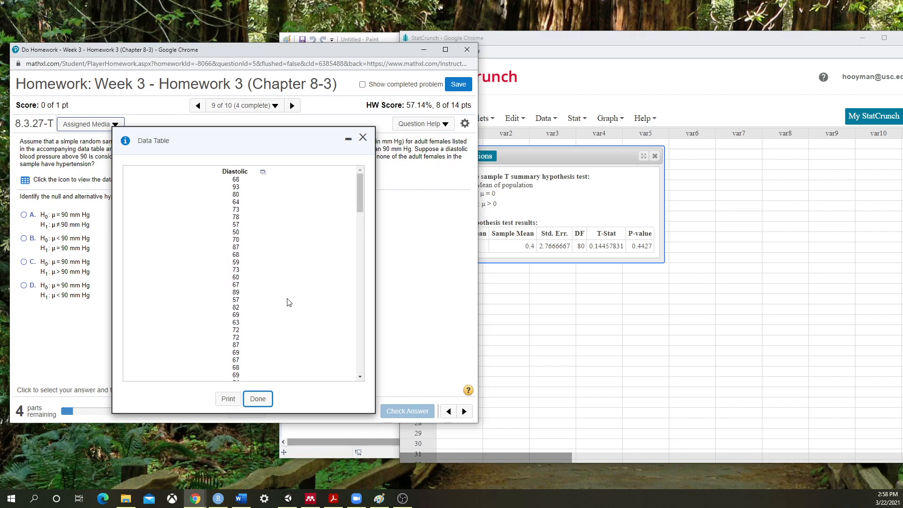
left_click(428, 252)
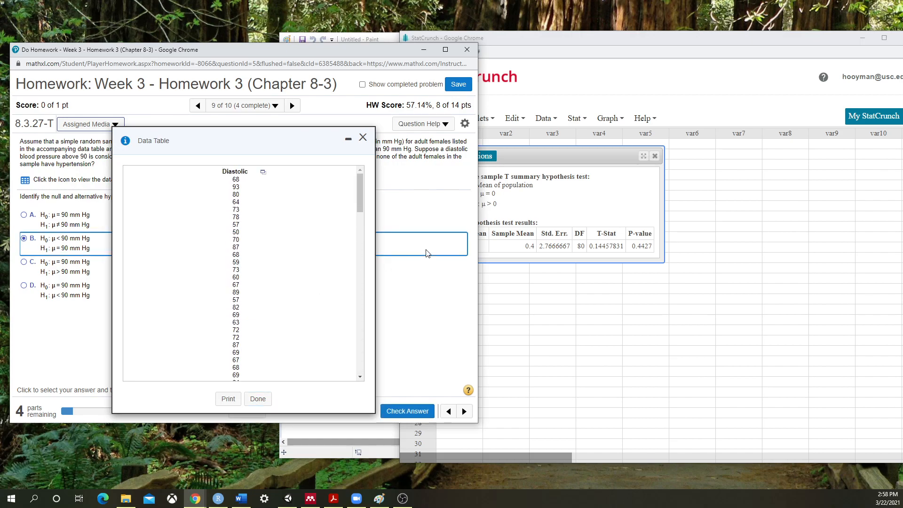
left_click(362, 137)
Close the previous T test results in StatCrunch and return to the homework.
left_click(655, 157)
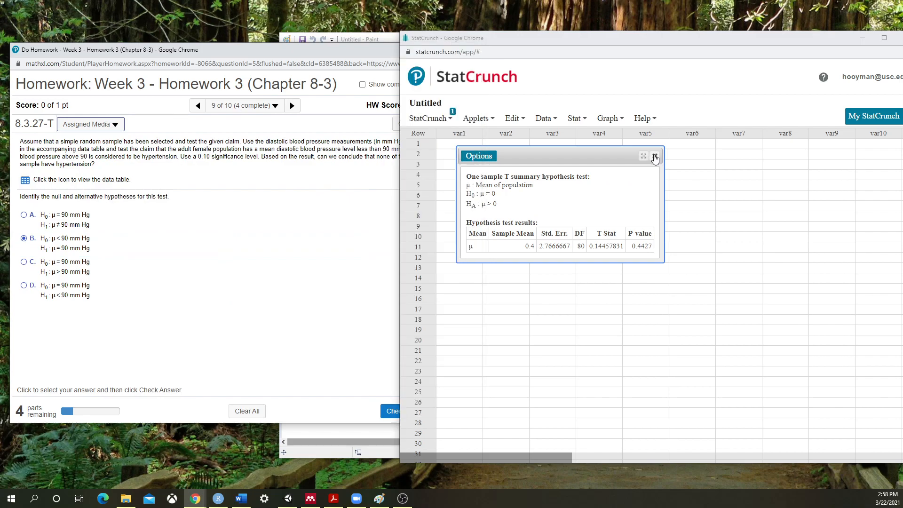
left_click(655, 157)
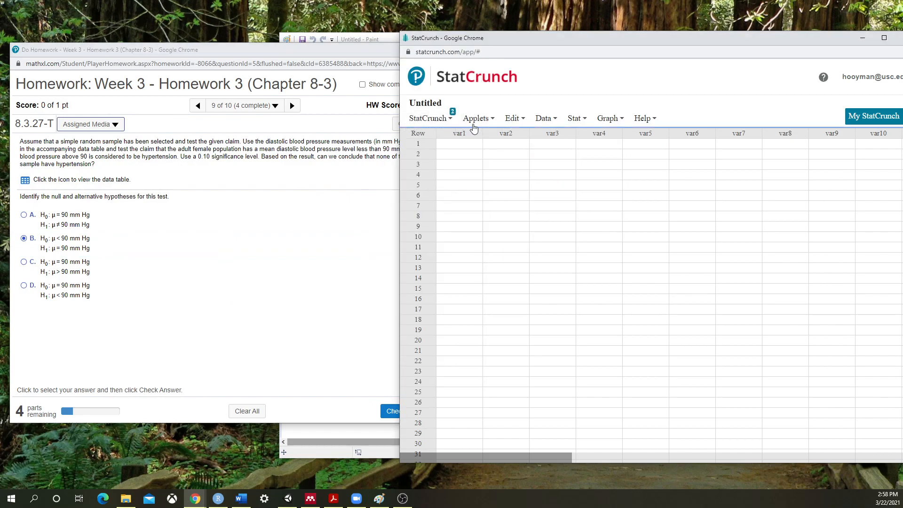
left_click(263, 175)
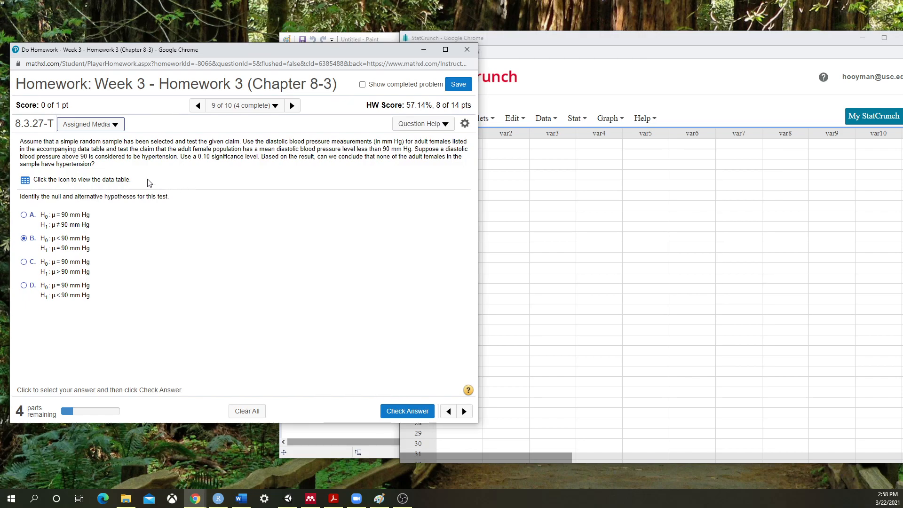
Reopen question 9's diastolic data table and open its data in StatCrunch.
left_click(25, 180)
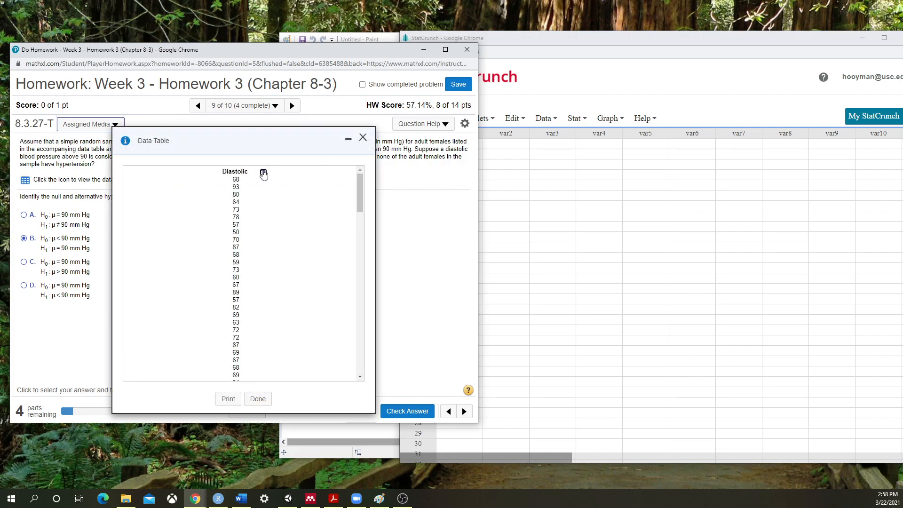
mouse_move(263, 174)
left_click(288, 184)
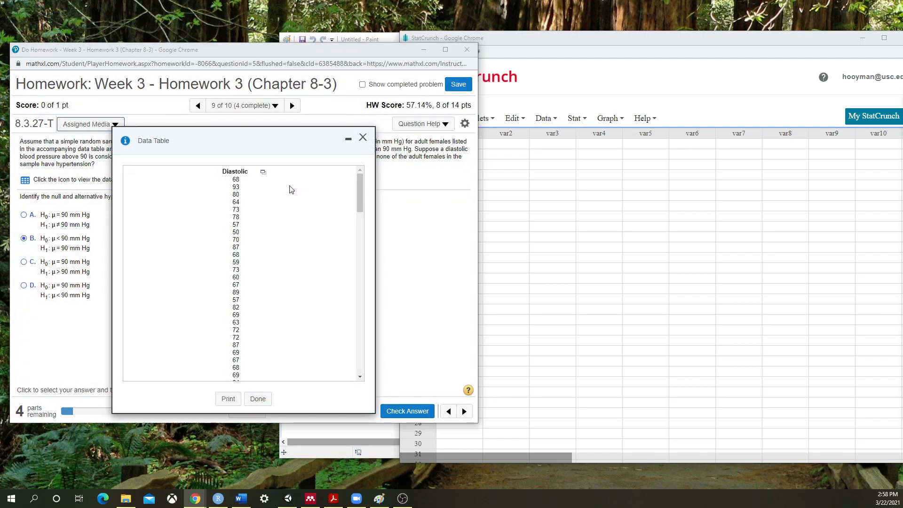
Put away the old empty StatCrunch window and move the MyStatLab Data Set window beside the homework.
left_click(797, 42)
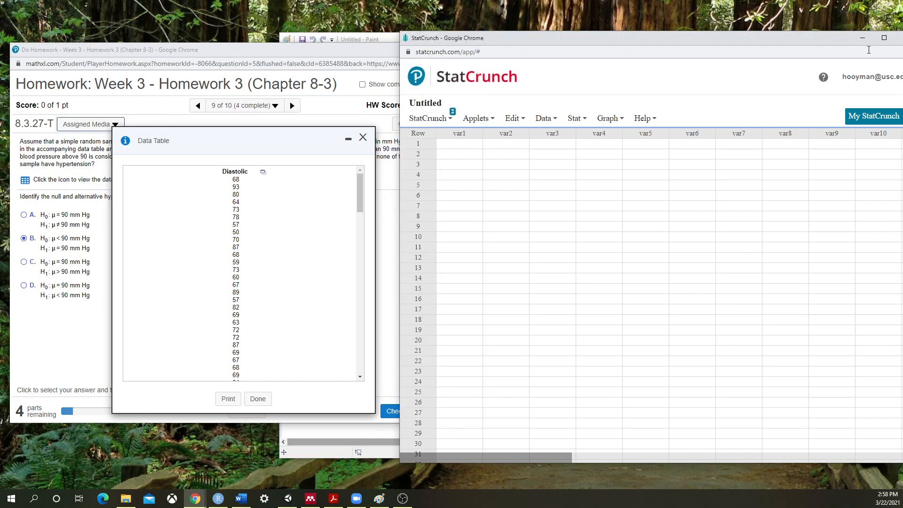
left_click_drag(754, 43, 631, 53)
left_click(774, 52)
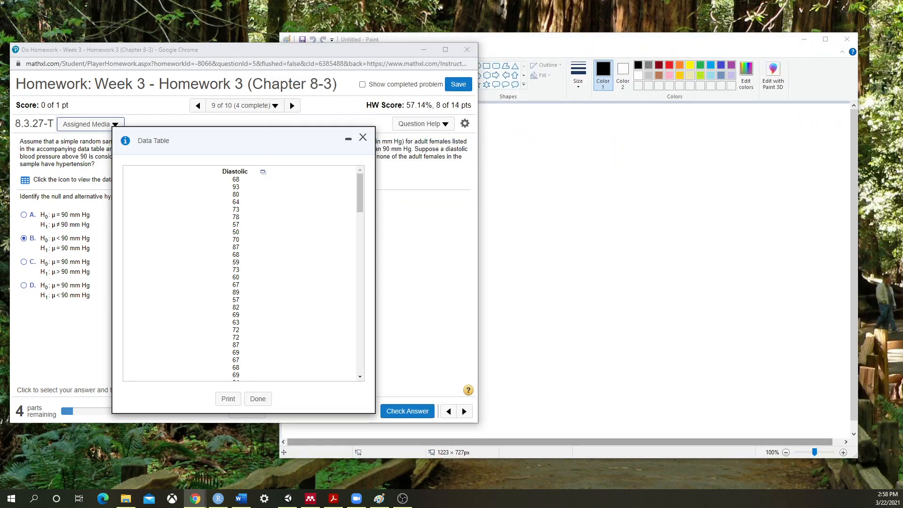
left_click_drag(866, 134, 472, 79)
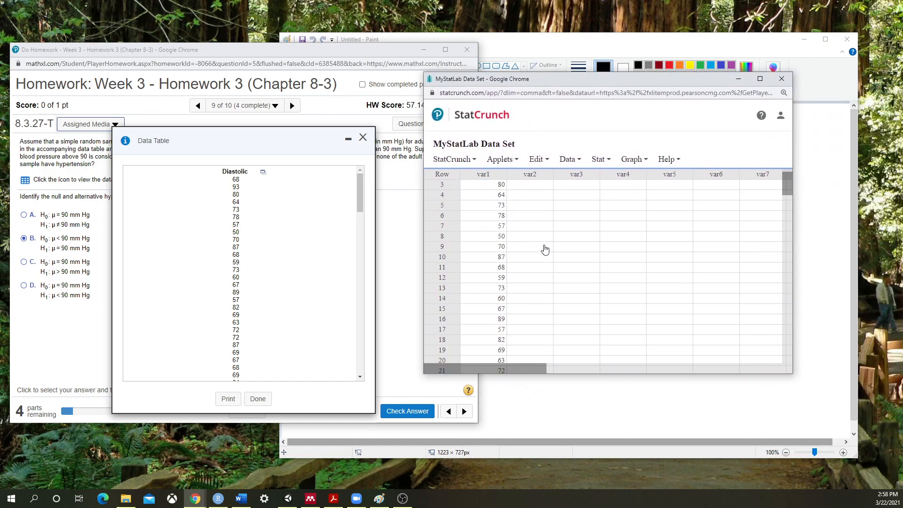
Close the data table, answer question 9's hypotheses with H0: μ = 90 and H1: μ < 90, check it, and continue to the test statistic.
left_click(363, 137)
left_click(264, 241)
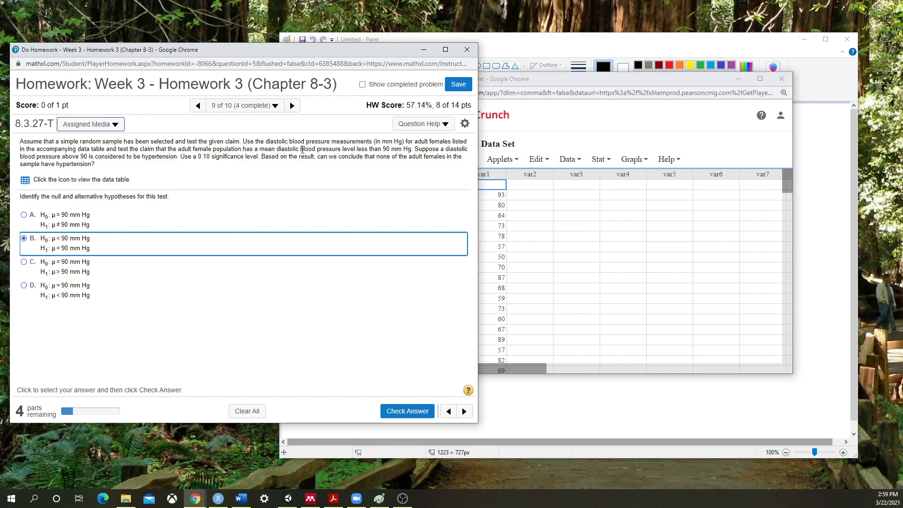
left_click(26, 285)
left_click(408, 411)
left_click(245, 282)
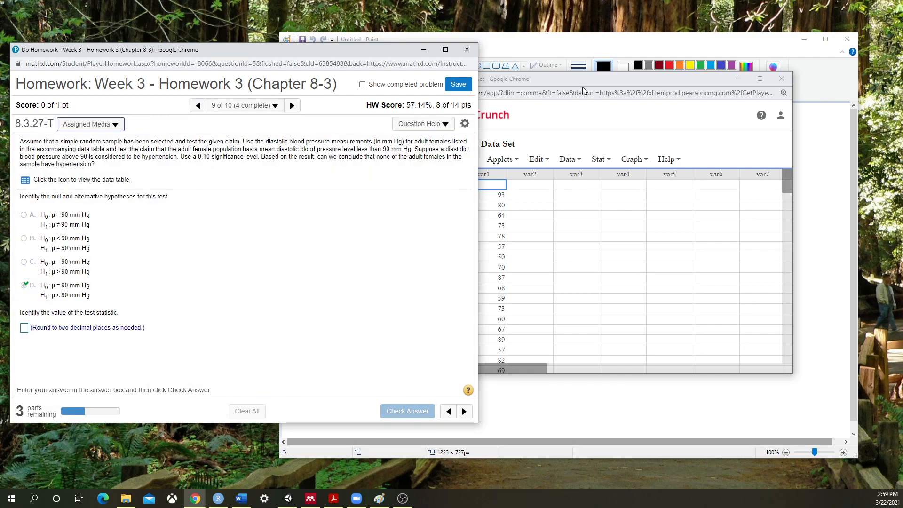
Start a one-sample T test with data in StatCrunch and select the var1 column.
left_click(589, 120)
left_click(598, 159)
left_click(598, 159)
left_click(598, 159)
mouse_move(617, 227)
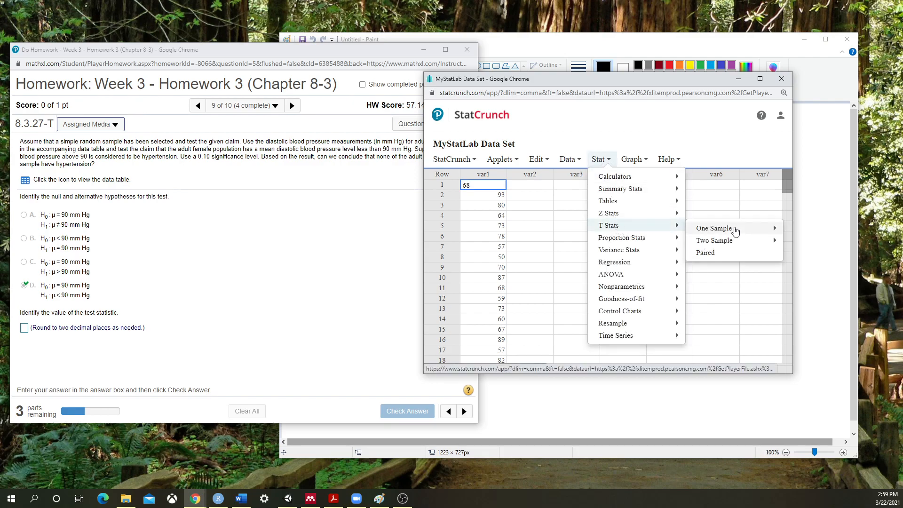
mouse_move(729, 230)
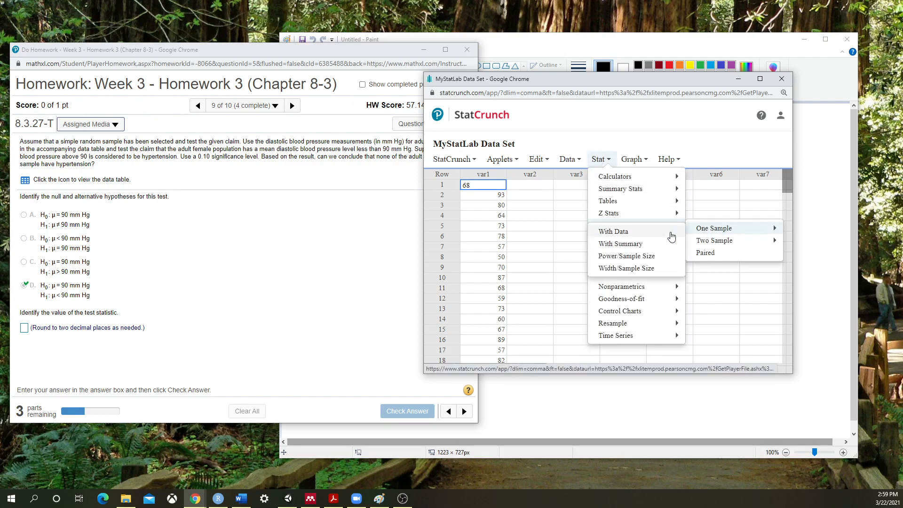
left_click(619, 232)
left_click(487, 146)
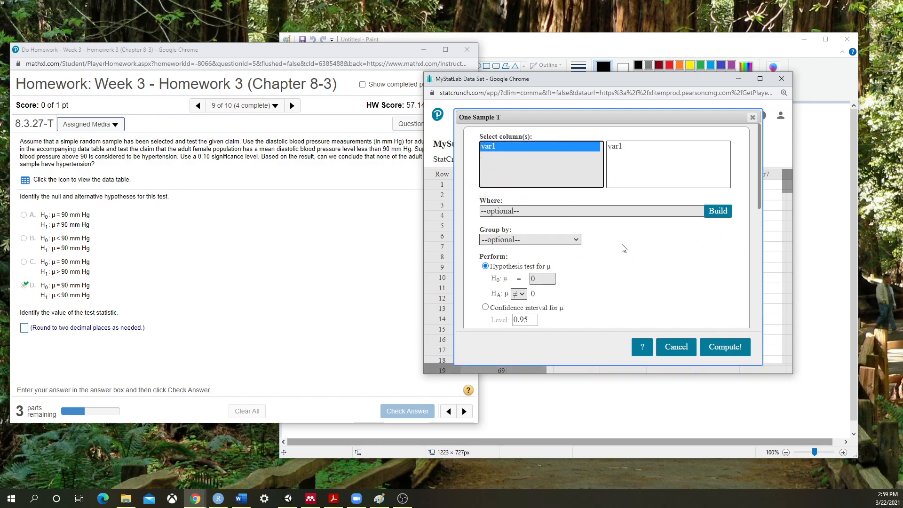
Set the alternative hypothesis to less than and the null hypothesis mean to 90.
scroll(621, 248, "down", 2)
left_click(520, 200)
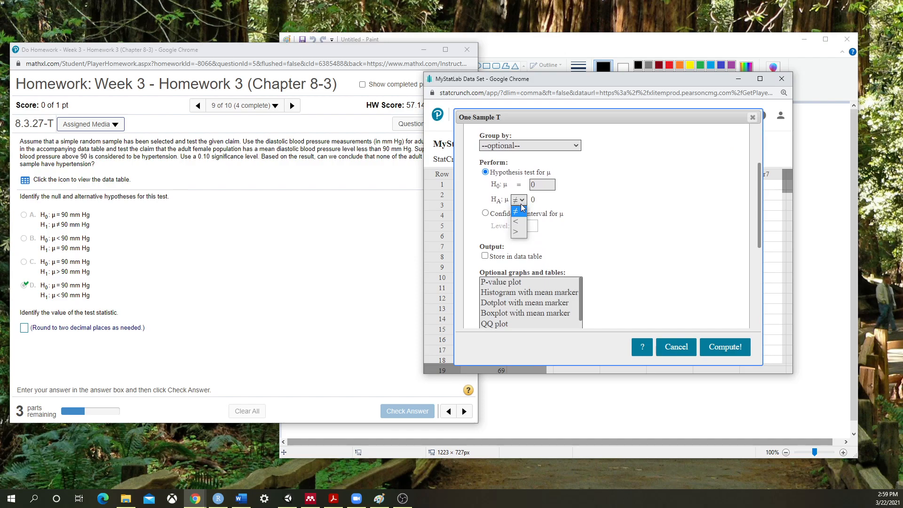
left_click(524, 221)
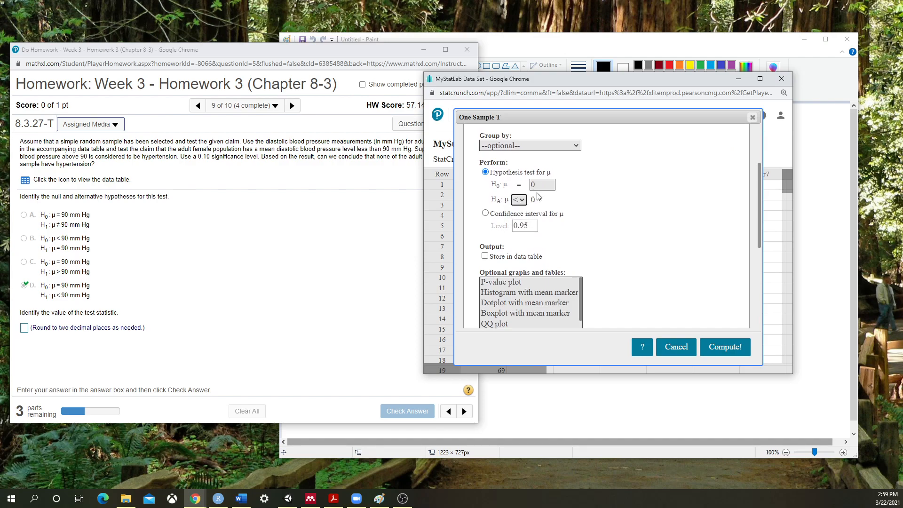
double_click(533, 202)
left_click(536, 202)
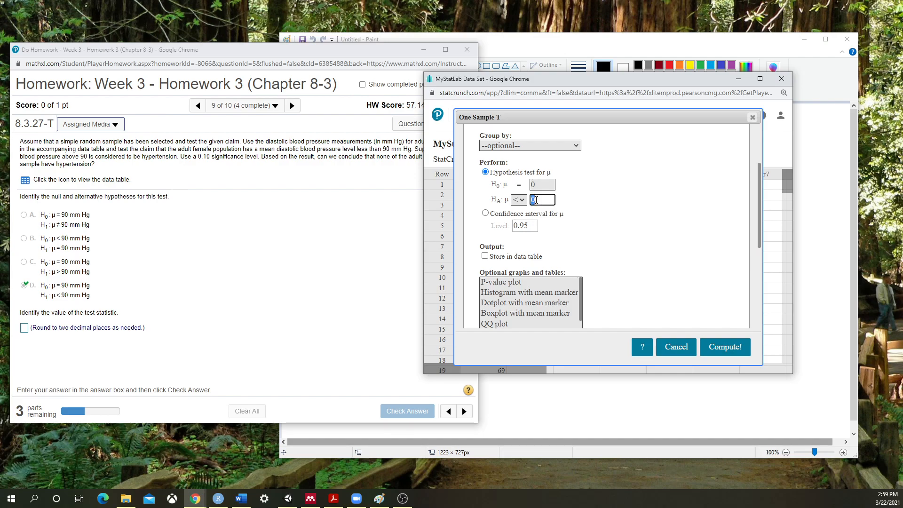
left_click(546, 185)
key("BackSpace")
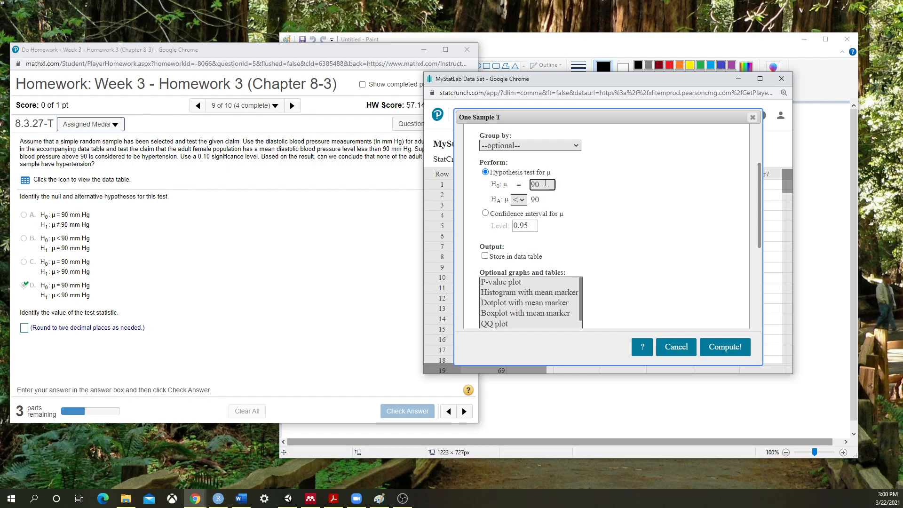
Review the remaining One Sample T options and compute the hypothesis test.
left_click(658, 208)
scroll(656, 215, "down", 1)
scroll(657, 215, "up", 6)
scroll(657, 215, "down", 5)
scroll(657, 216, "down", 2)
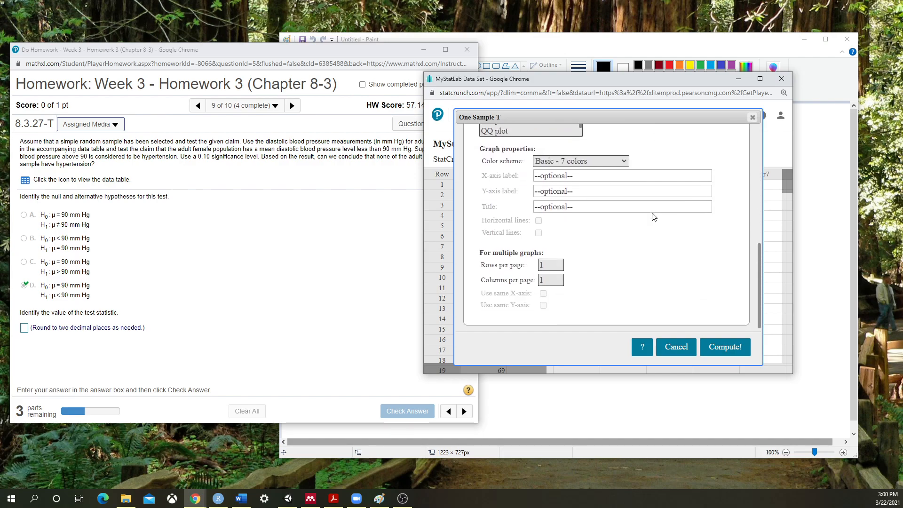
left_click(720, 338)
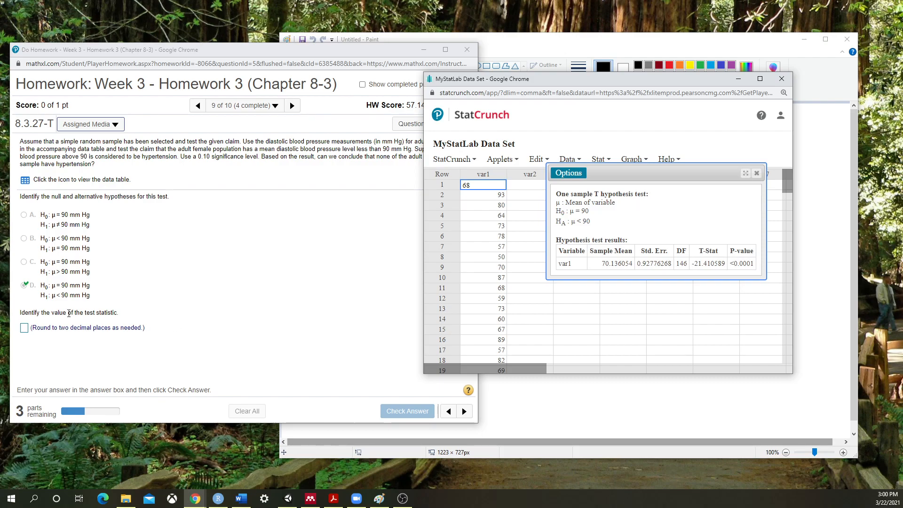
Enter -21.41 as question 9's test statistic, check it, and continue to the P-value part.
left_click(24, 329)
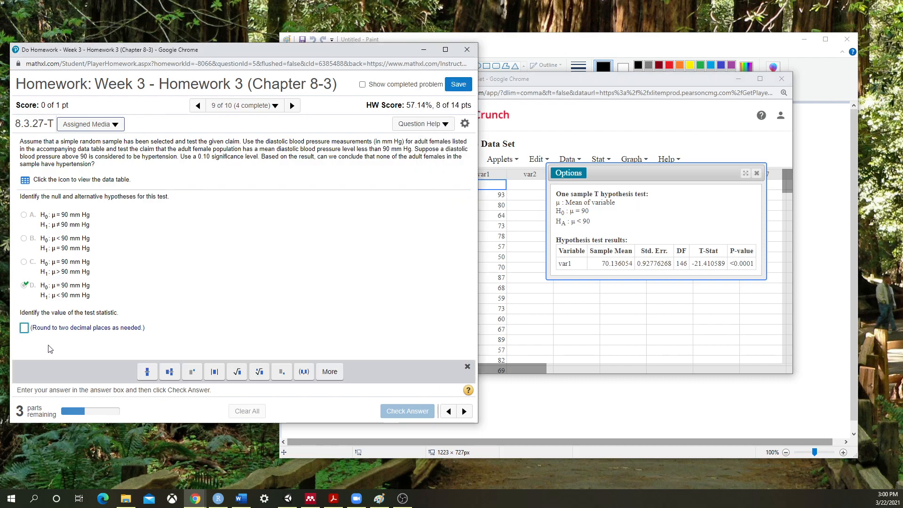
type("-")
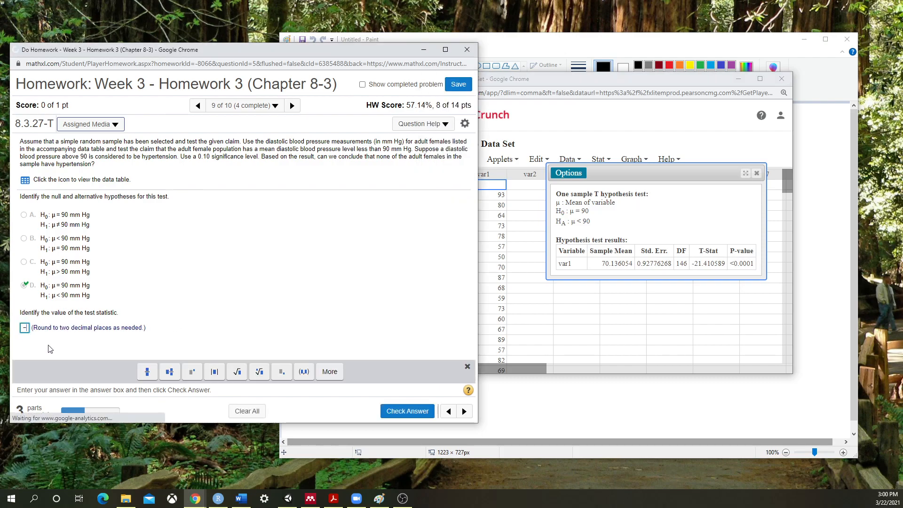
type("21.")
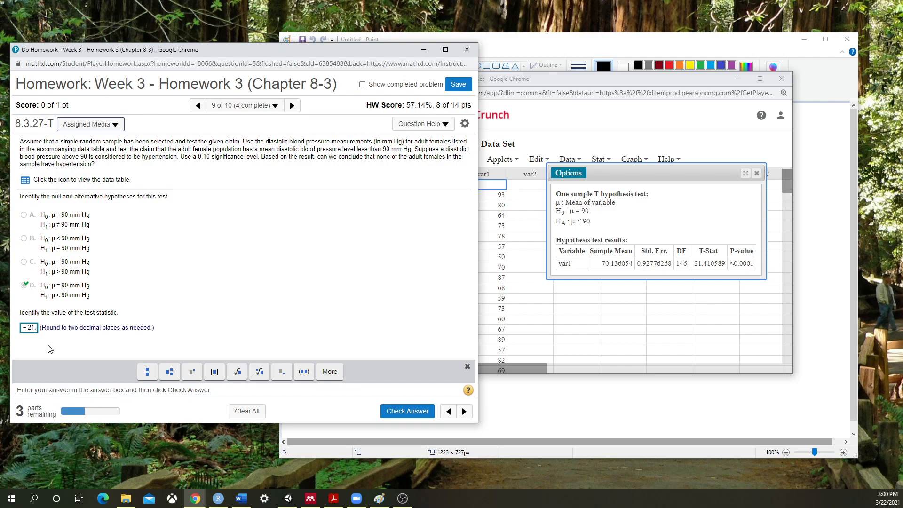
type("41")
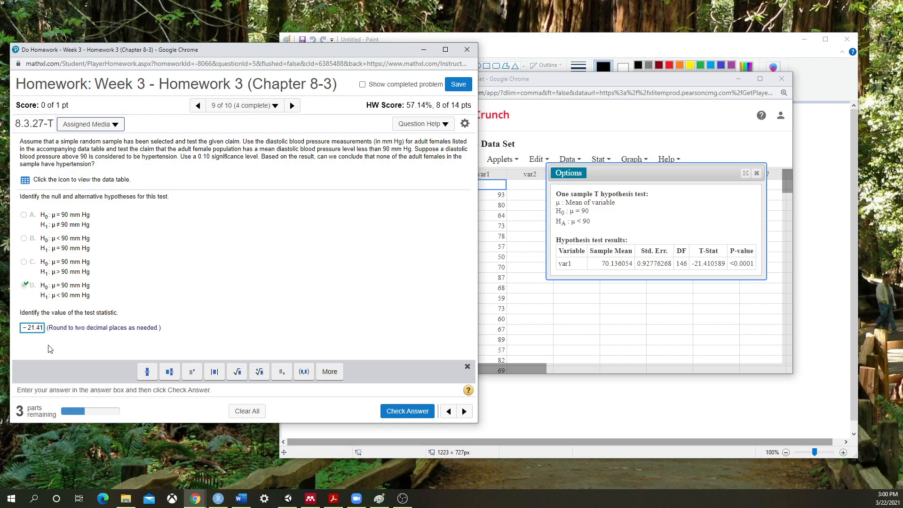
left_click(405, 411)
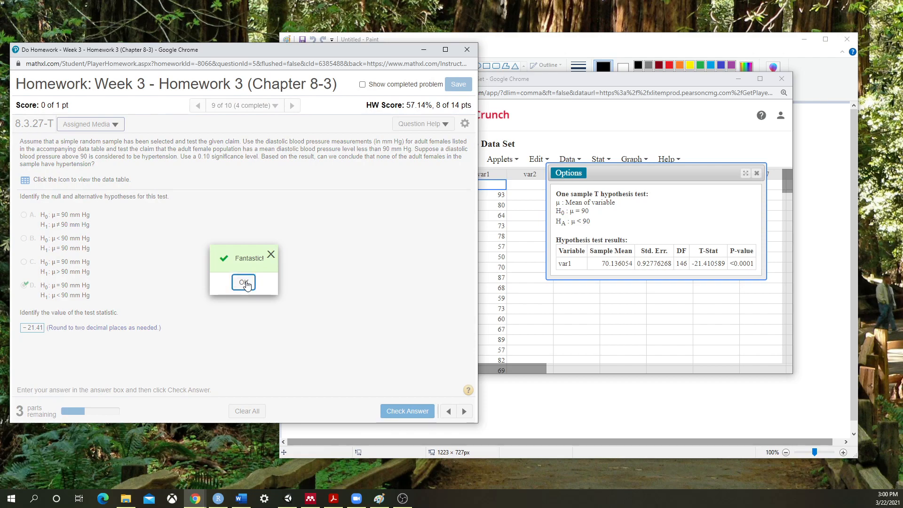
left_click(244, 283)
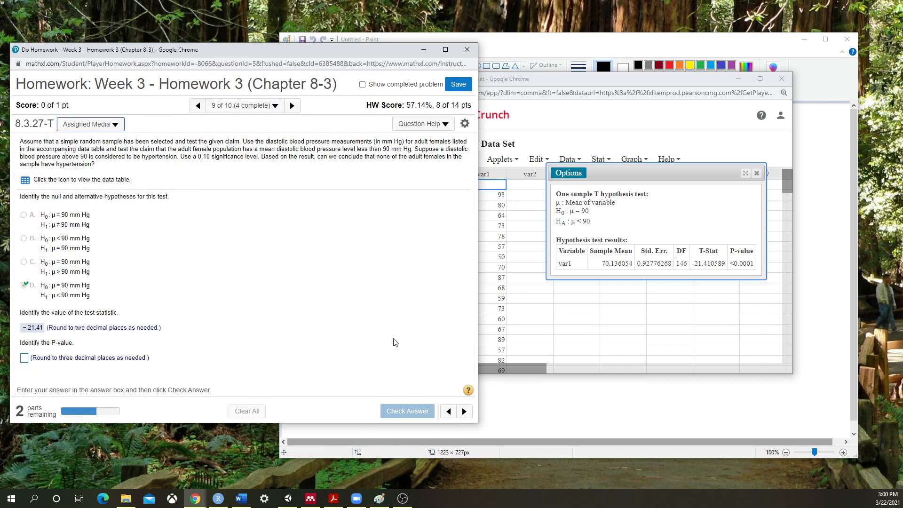
Enter .001 as question 9's P-value, check it, and continue to the conclusion part.
left_click(24, 359)
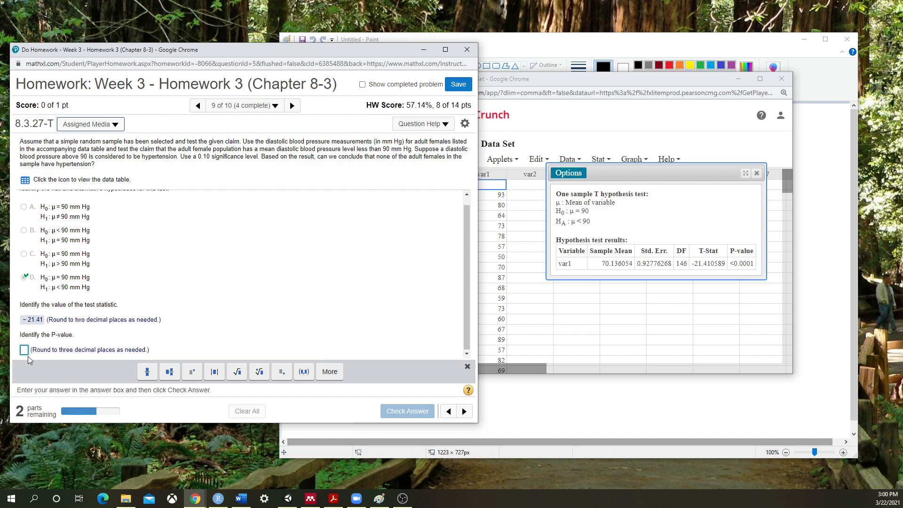
type(".001")
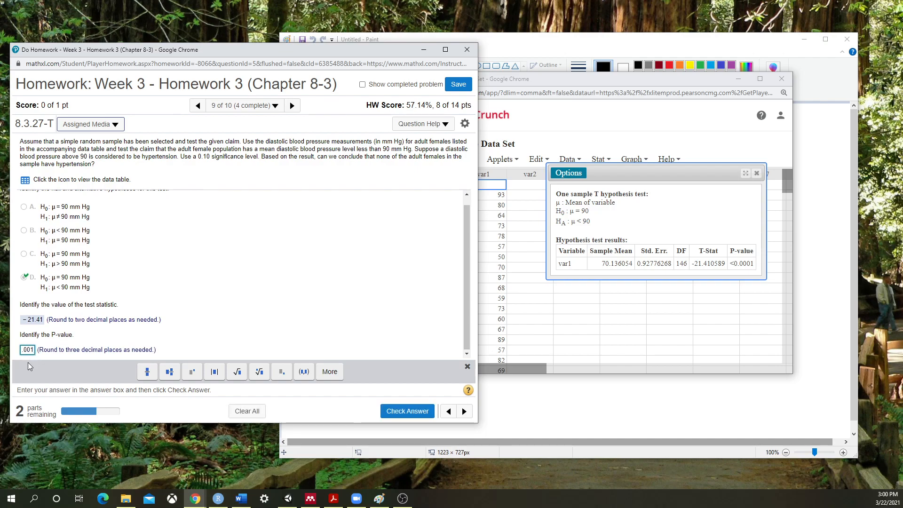
left_click(396, 411)
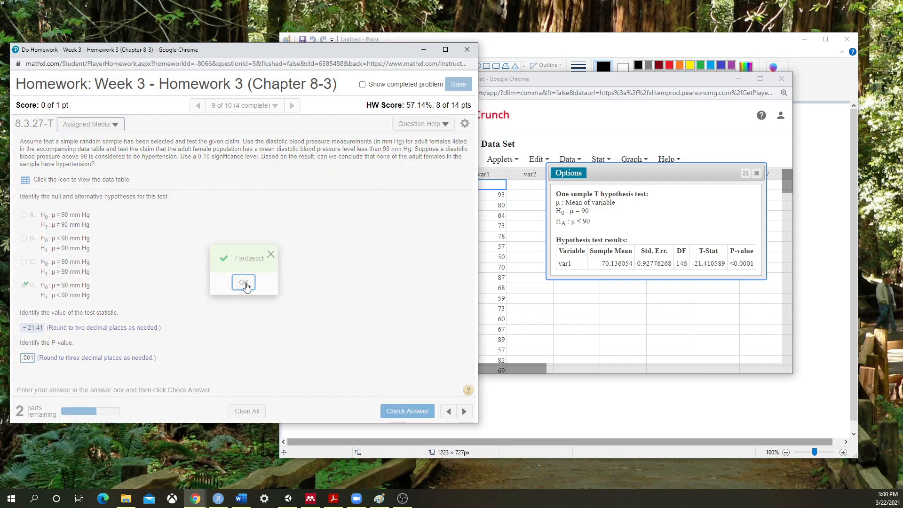
left_click(244, 283)
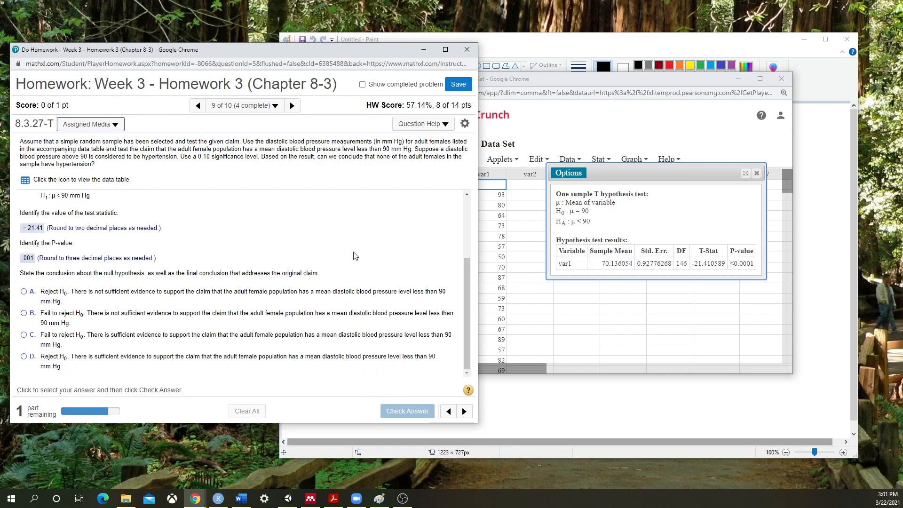
Answer the conclusion part with option D, rejecting H0 with sufficient evidence to support the claim, and check it.
left_click(23, 357)
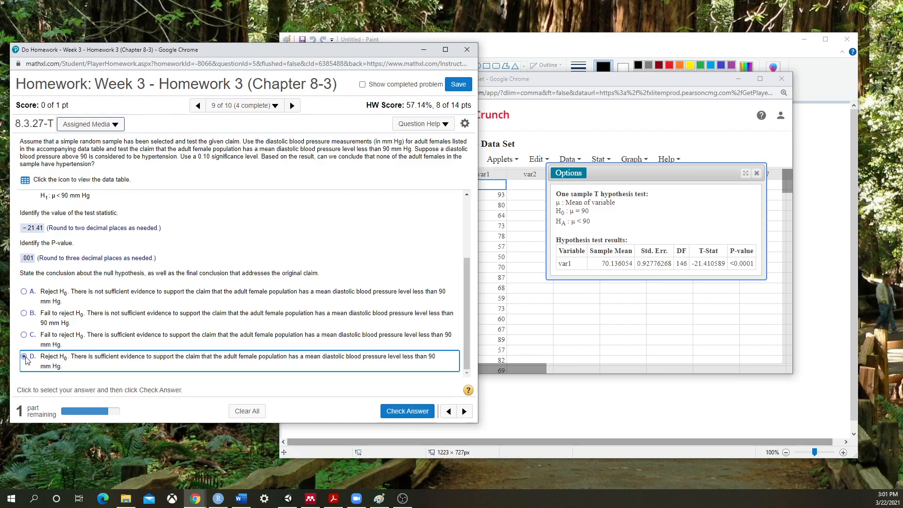
left_click(405, 412)
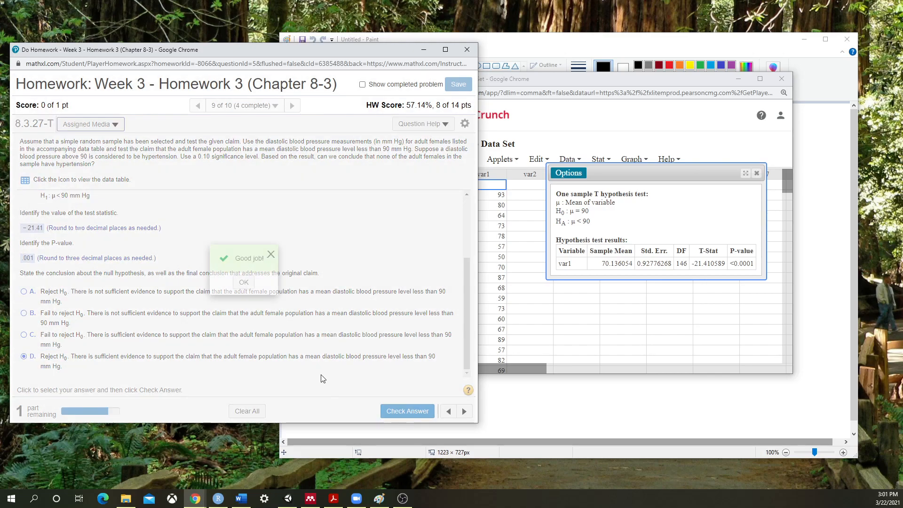
left_click(243, 283)
Review question 9's parts and try option B, about the mean of the sample, as the hypertension answer.
scroll(313, 332, "up", 5)
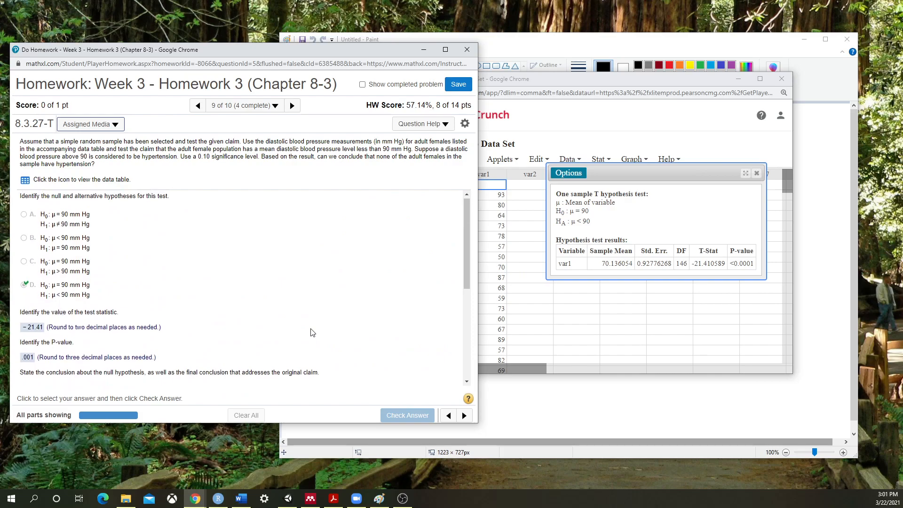
scroll(312, 332, "down", 10)
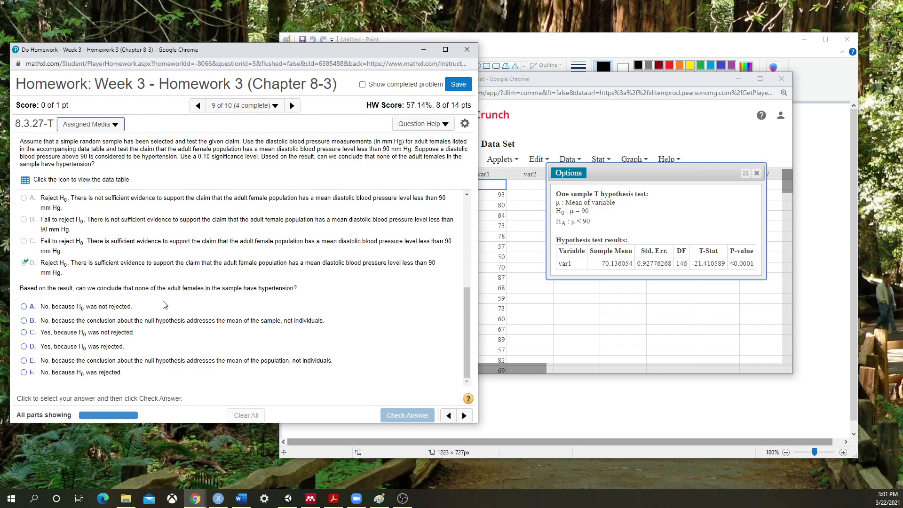
scroll(263, 329, "up", 5)
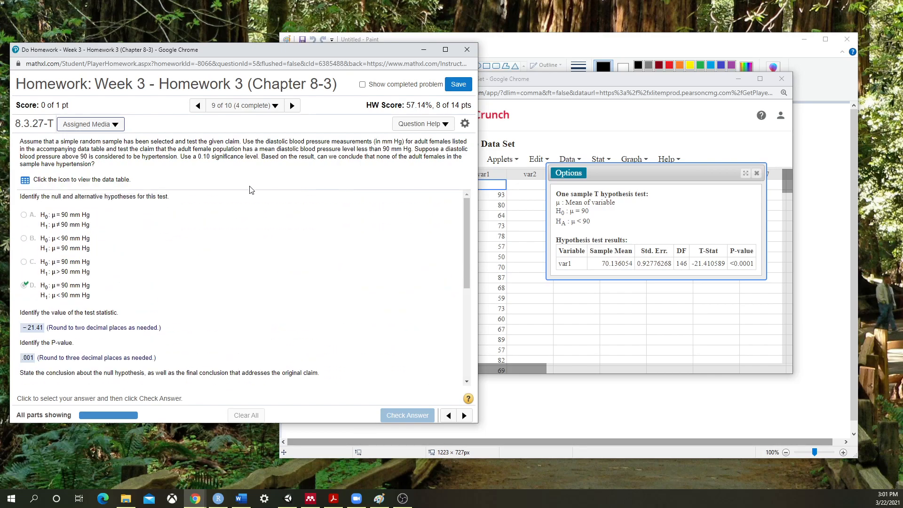
scroll(207, 314, "down", 5)
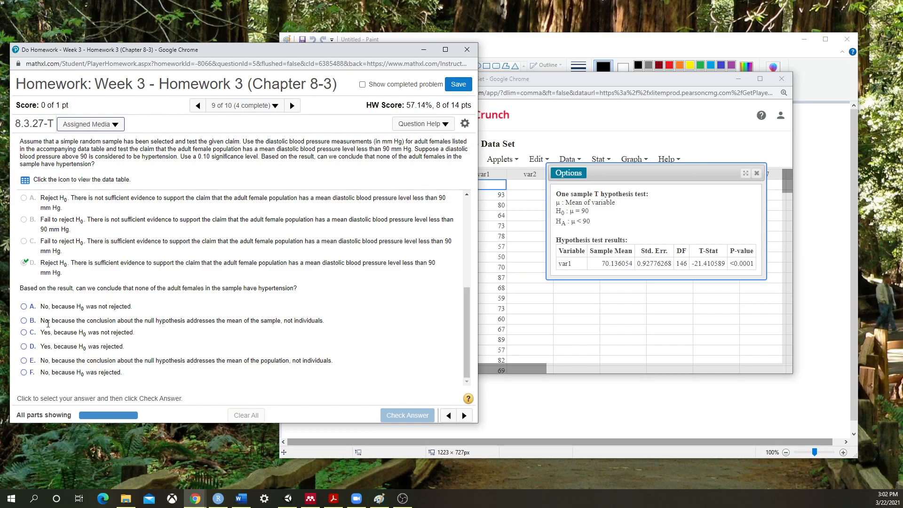
left_click(24, 323)
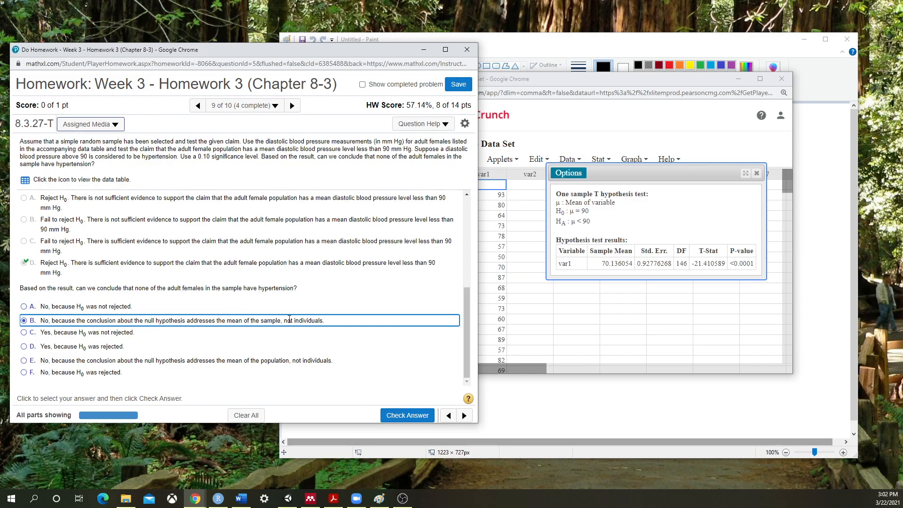
left_click(407, 415)
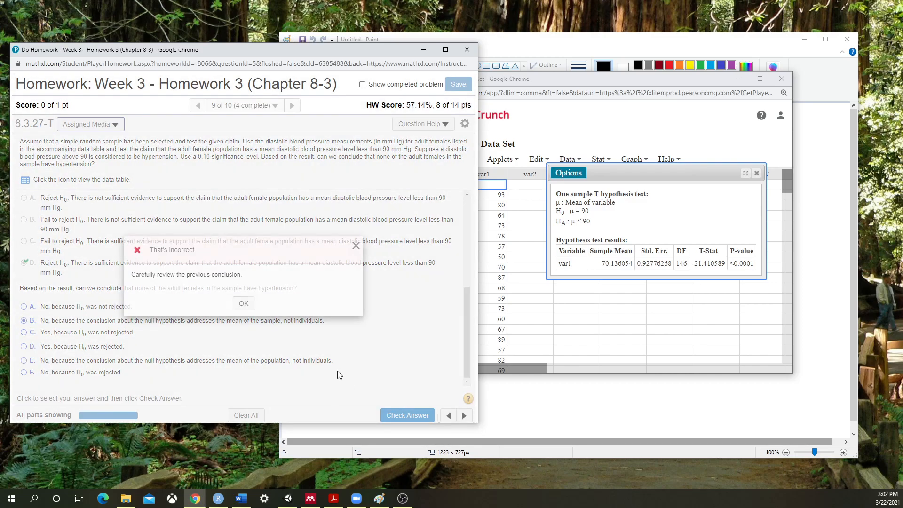
left_click(243, 305)
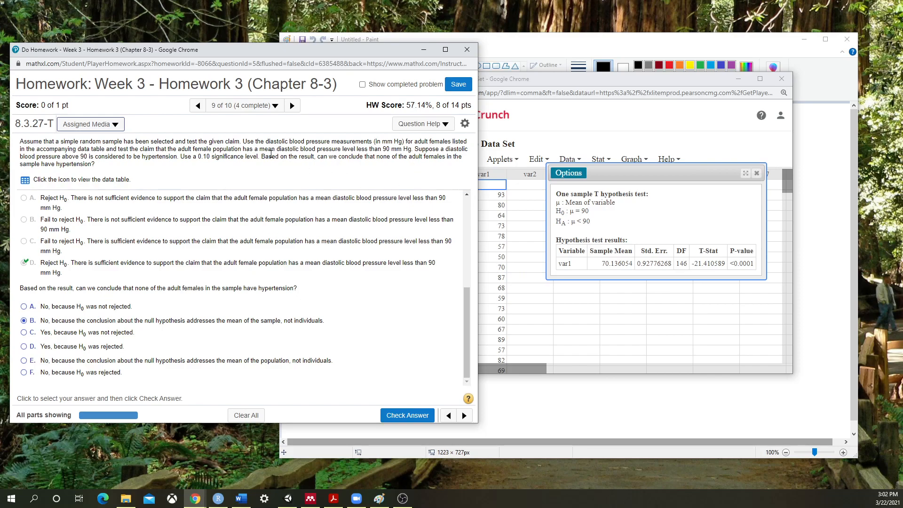
Try option D, "Yes, because H0 was rejected," as the answer to the hypertension part.
left_click(24, 347)
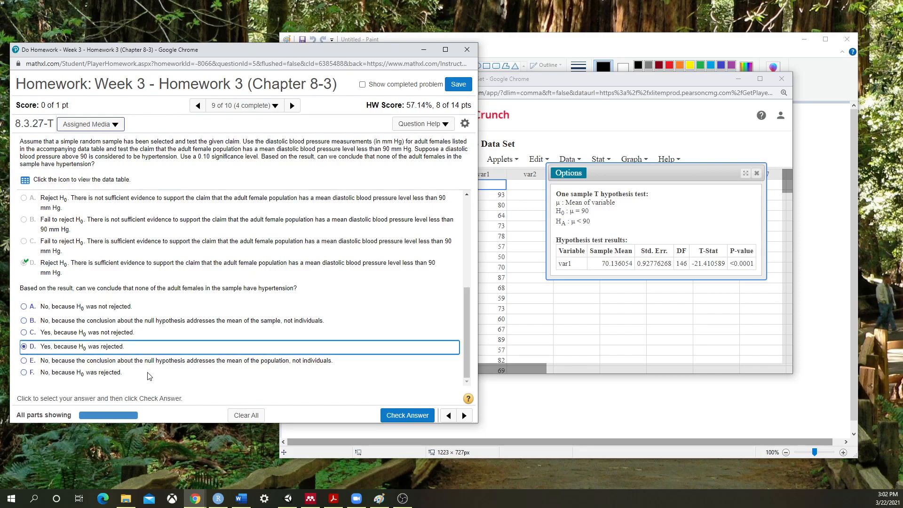
left_click(403, 414)
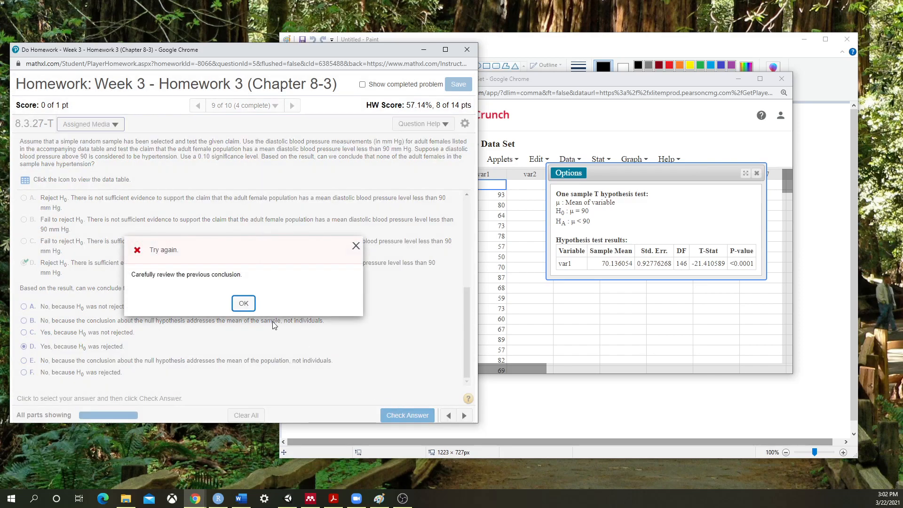
left_click(243, 303)
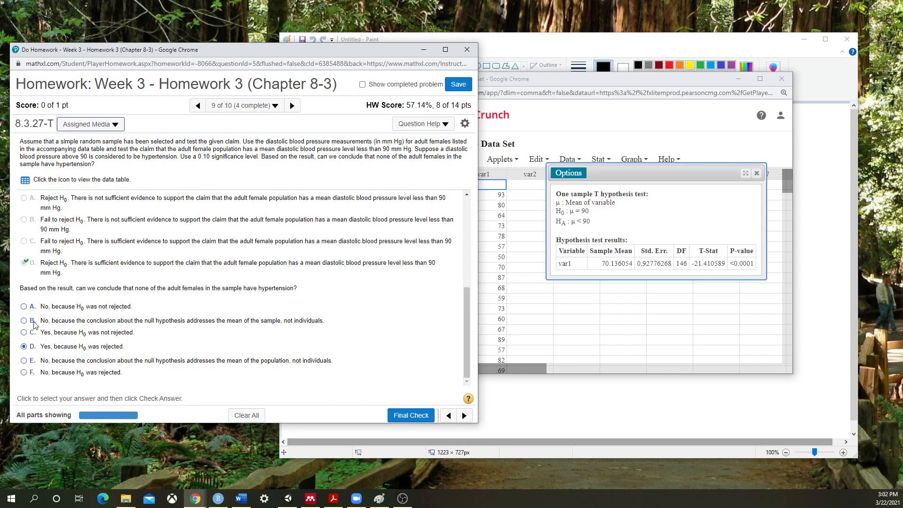
Answer the hypertension part with option E, about the mean of the population, submit the final check, and continue to question 10.
left_click(24, 361)
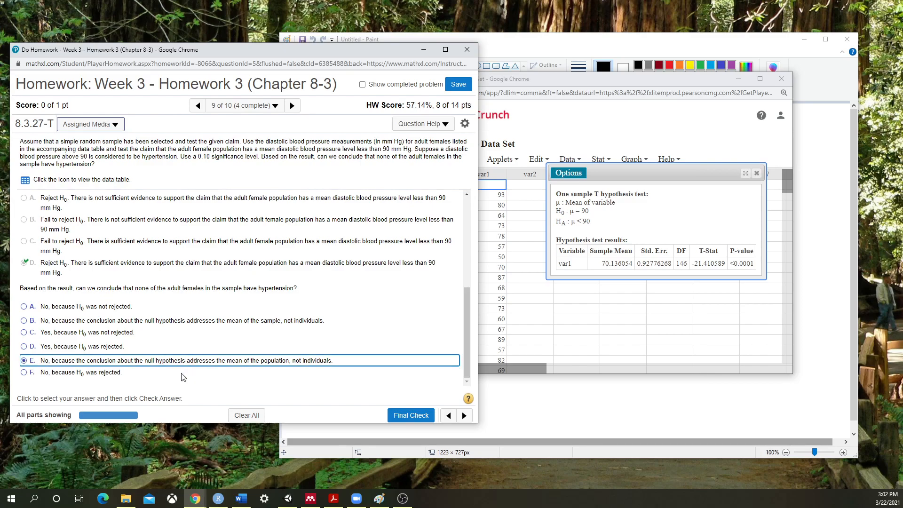
left_click(394, 416)
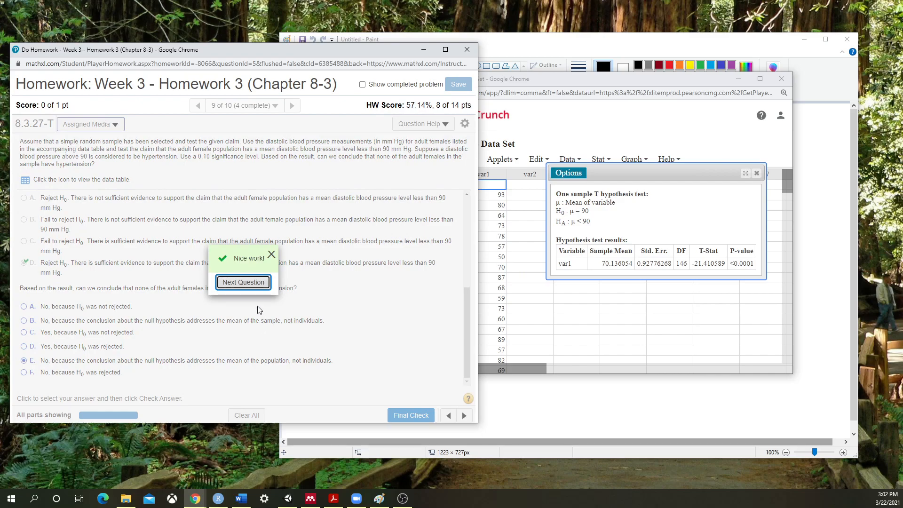
left_click(245, 284)
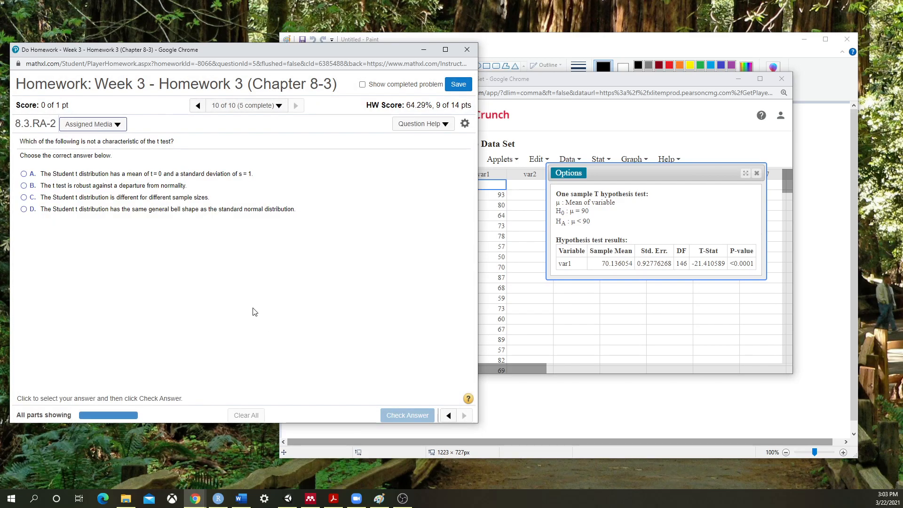
Return to question 9 and review its diastolic data table and completed answers.
left_click(449, 415)
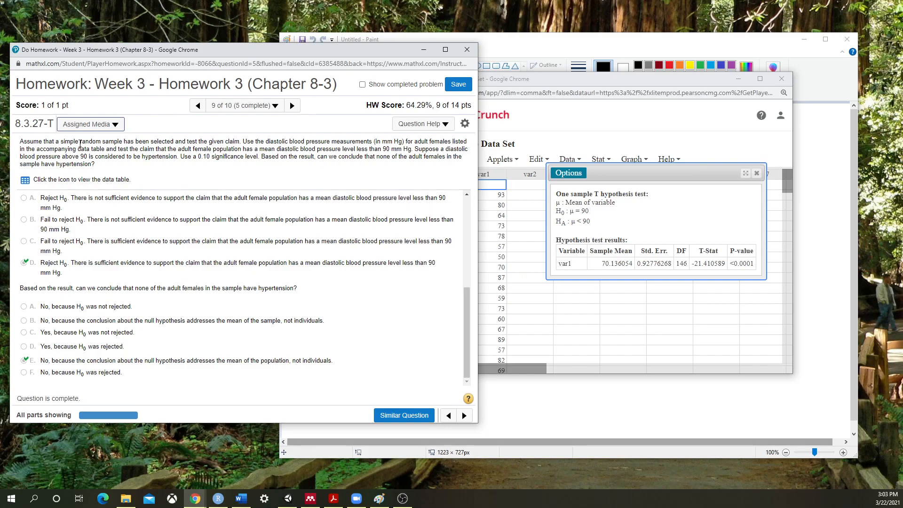
left_click(25, 180)
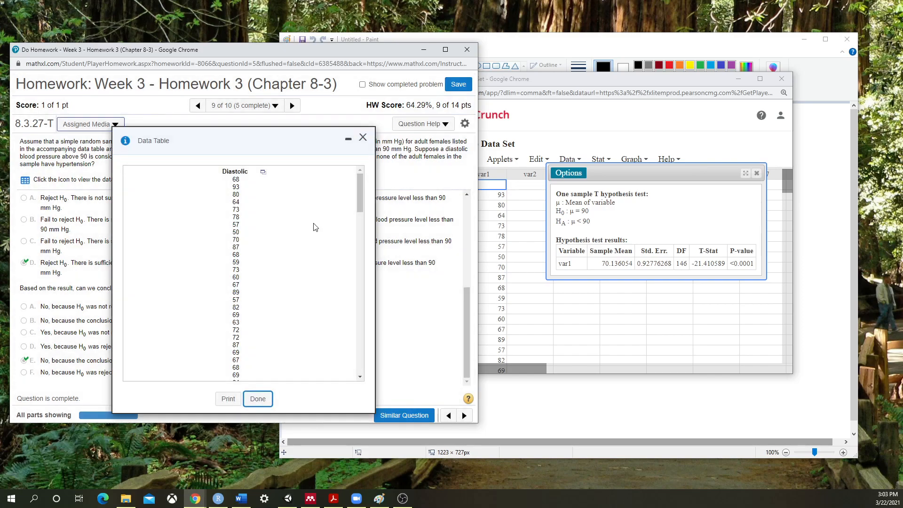
left_click(363, 138)
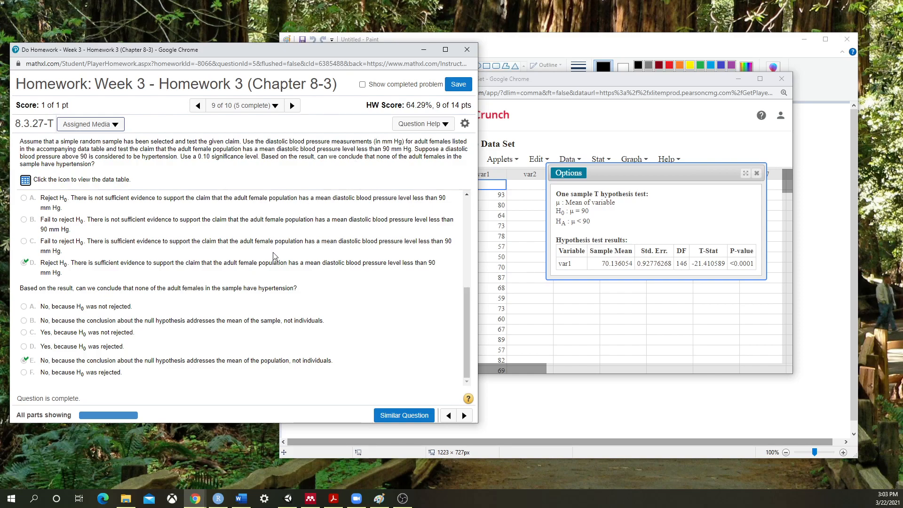
scroll(188, 342, "up", 5)
scroll(226, 343, "down", 5)
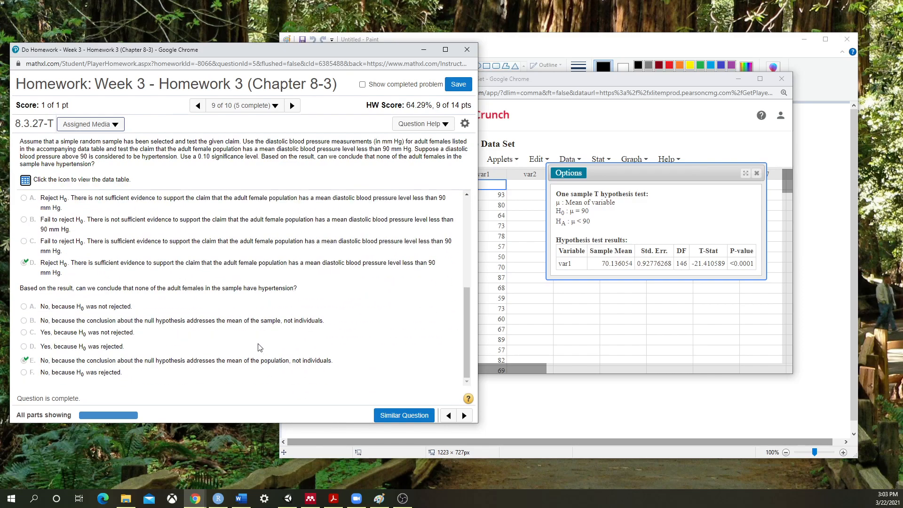
Open the help options for question 9.
left_click(440, 125)
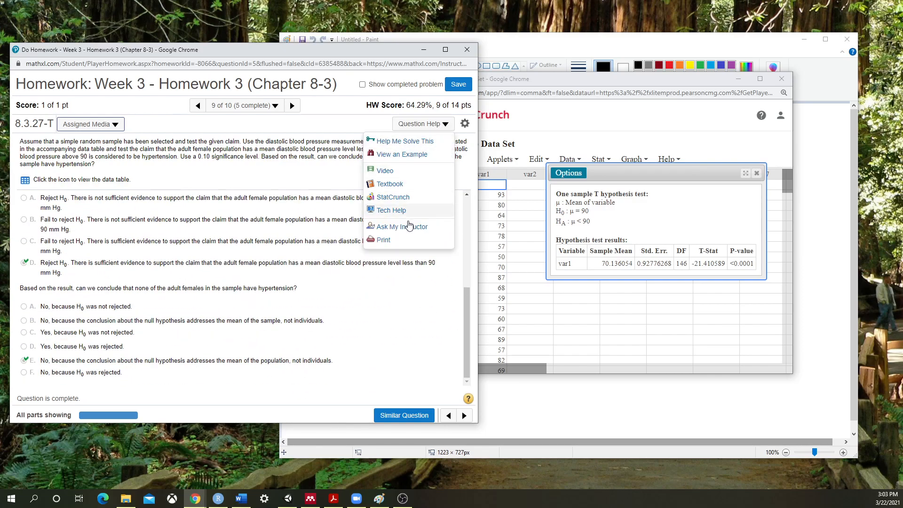